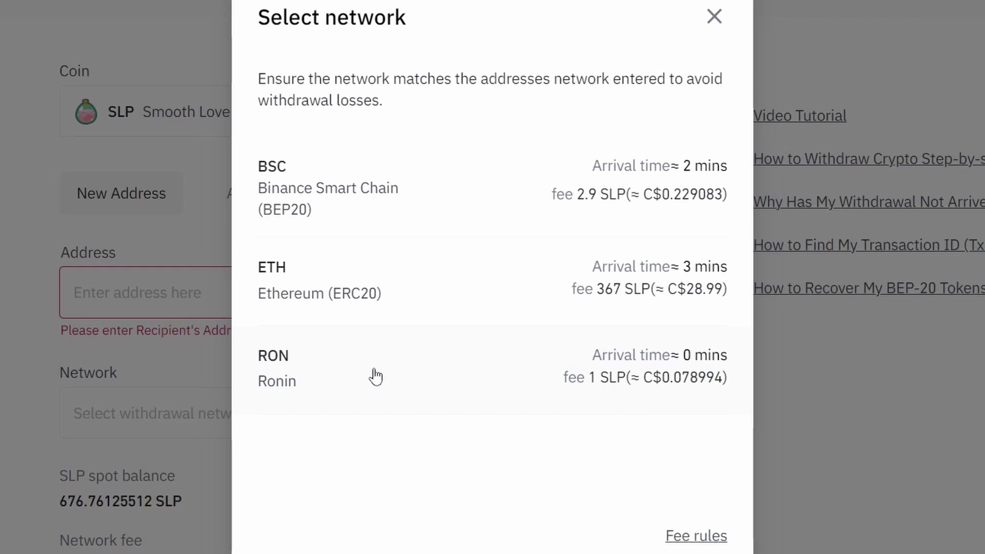
Step: Choose RON Ronin as the network for the Binance SLP withdrawal
left_click(376, 377)
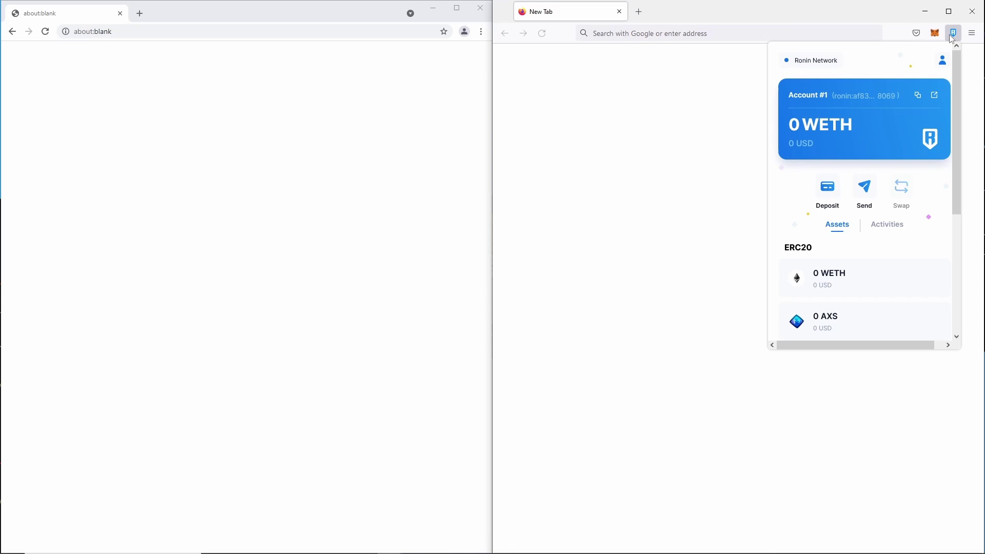
Step: Add MetaMask to Chrome, choose to import an existing wallet and agree to usage data
left_click(937, 37)
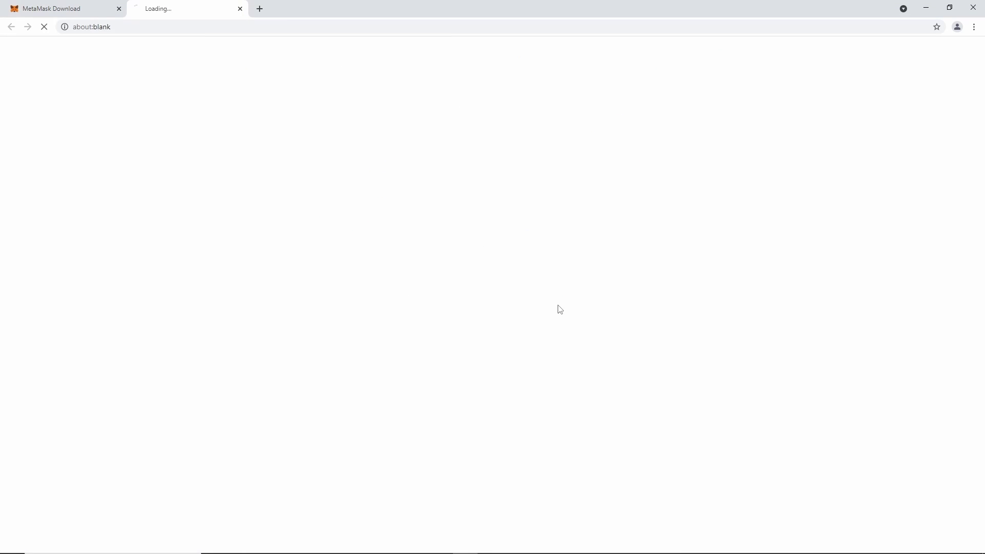
left_click(709, 132)
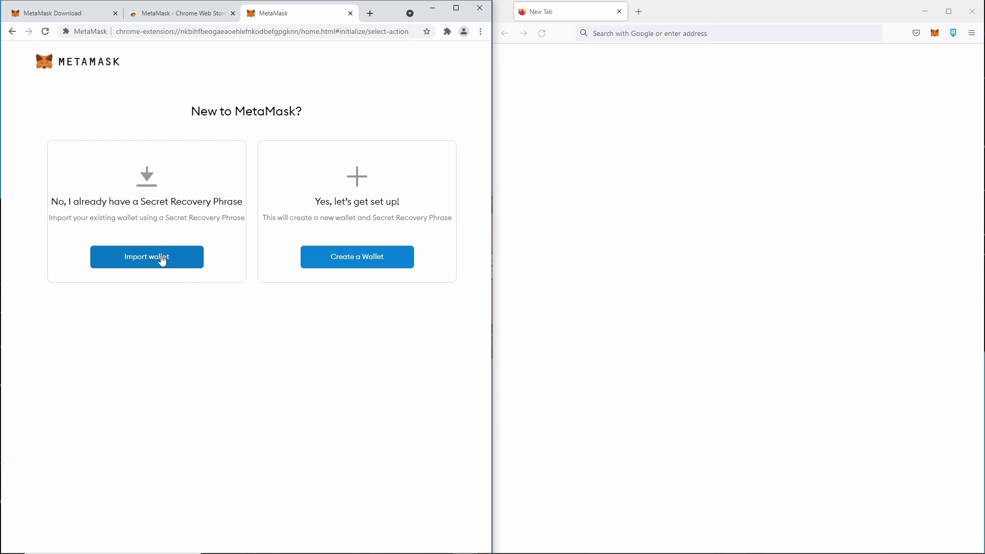
left_click(163, 260)
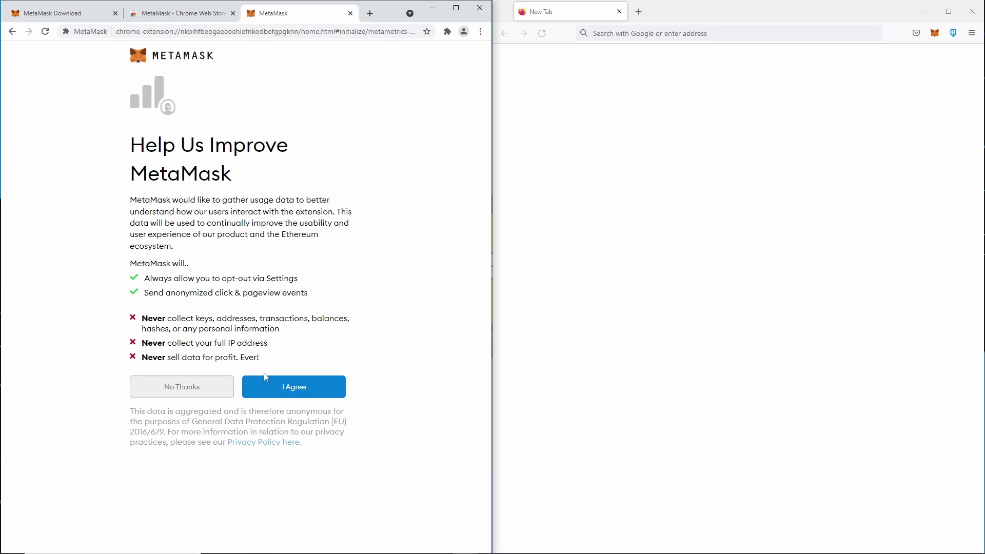
left_click(278, 391)
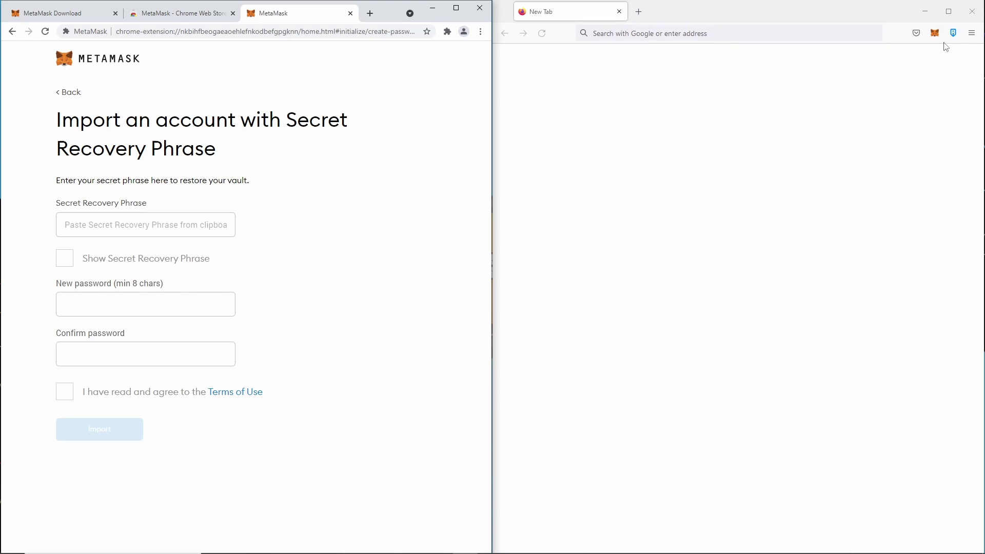
Step: Reveal the Ronin wallet's Secret Recovery Phrase with its password and copy it
left_click(953, 33)
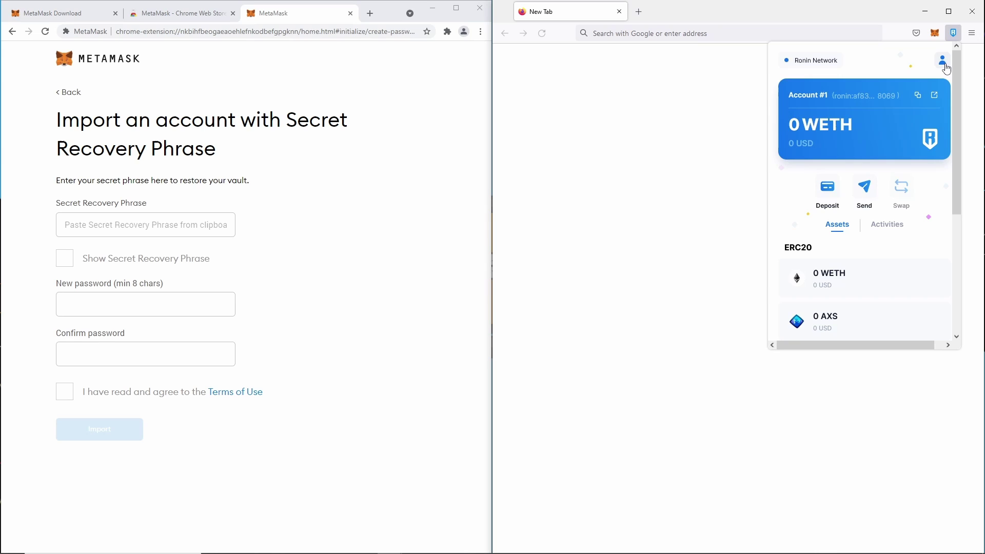
left_click(942, 61)
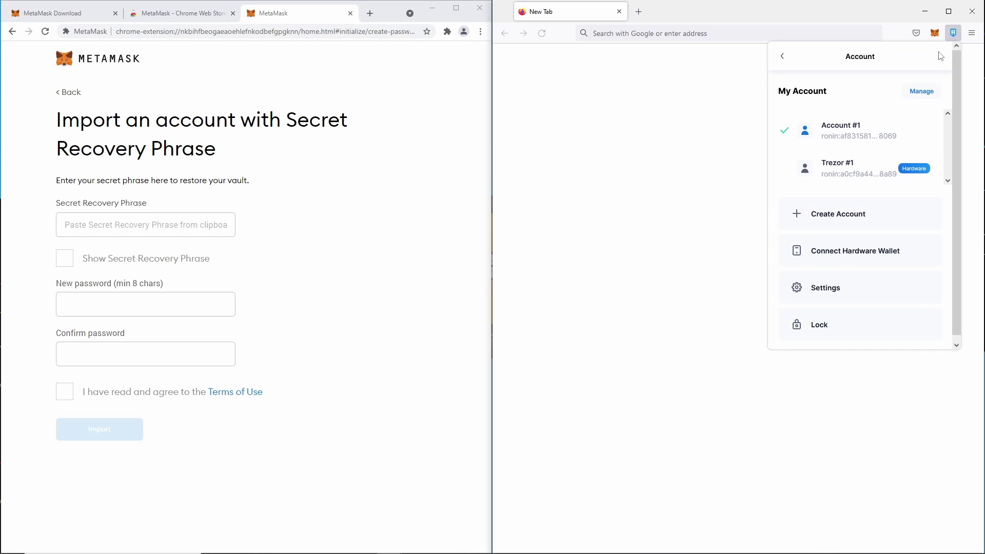
left_click(859, 289)
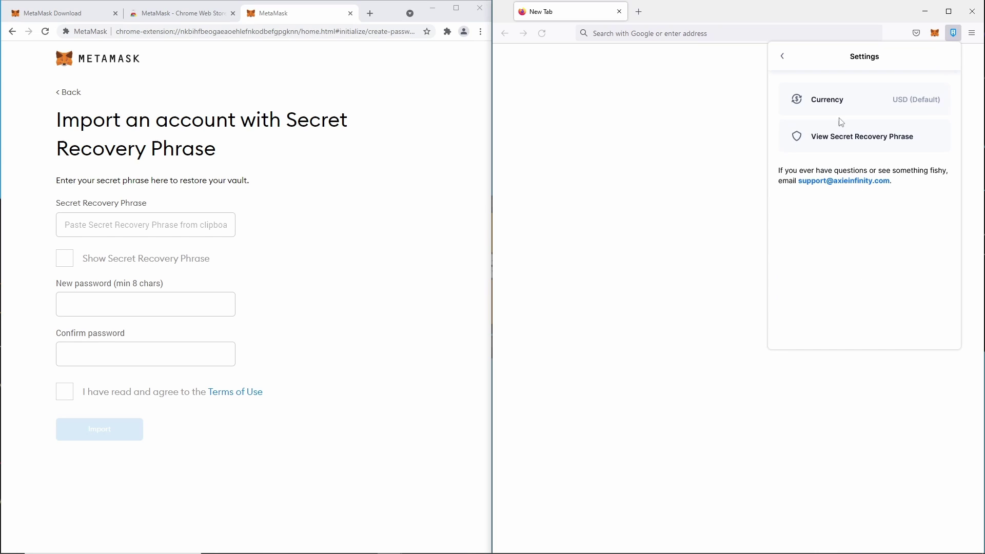
left_click(841, 136)
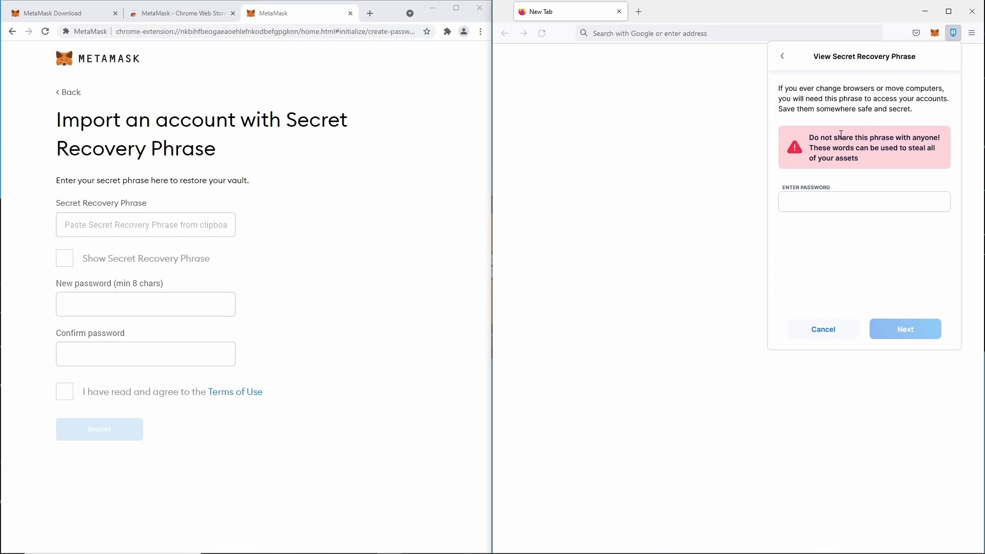
left_click(841, 202)
type("***")
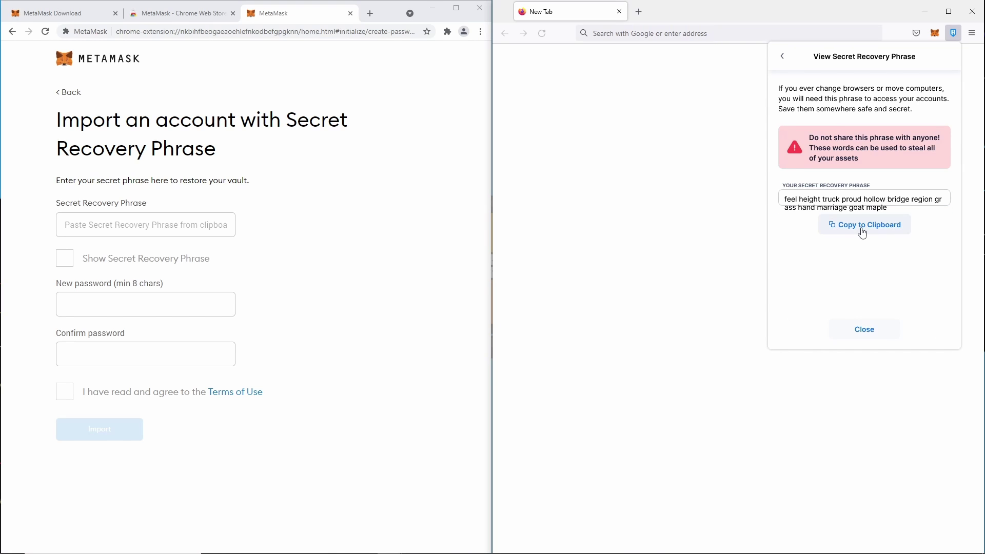
left_click(862, 229)
Step: Paste the recovery phrase into MetaMask's import field and begin setting a new password
left_click(134, 222)
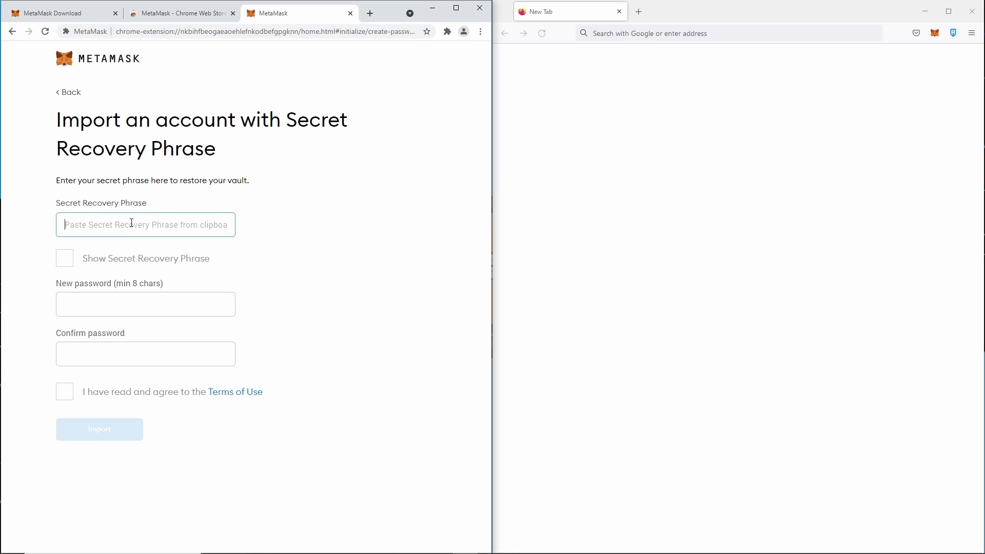
right_click(132, 224)
left_click(147, 303)
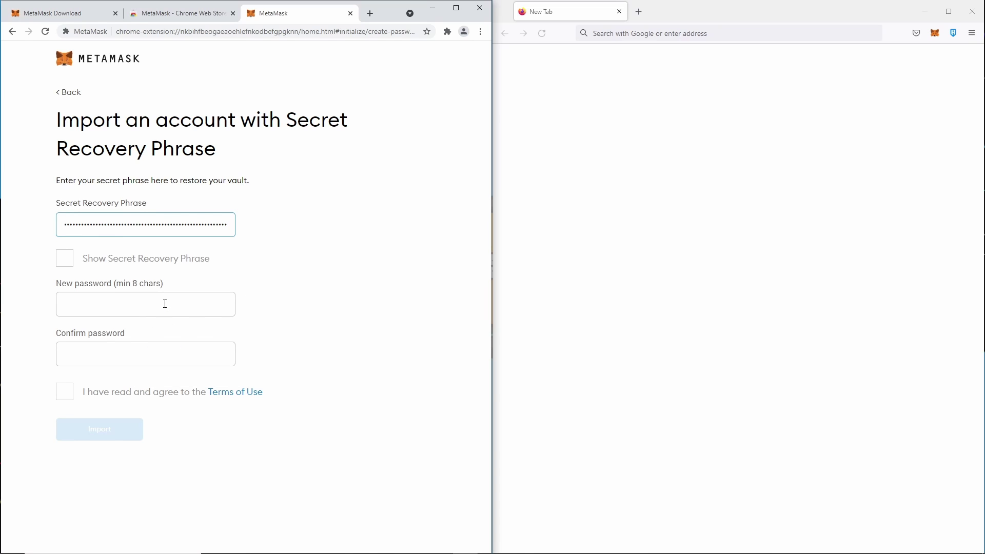
left_click(140, 307)
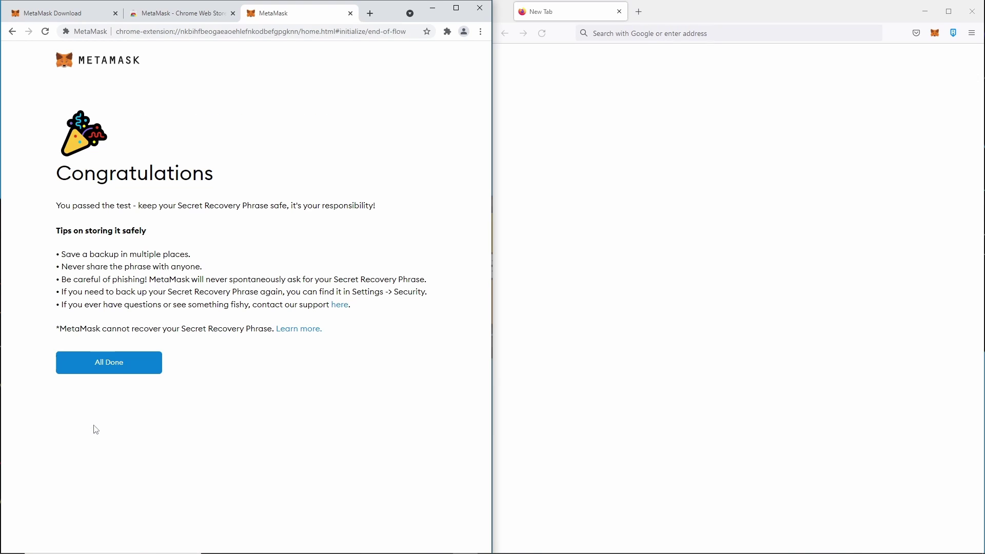
Step: Finish MetaMask setup and dismiss What's new to see 0.0206 ETH and 2.358 AXS
left_click(128, 372)
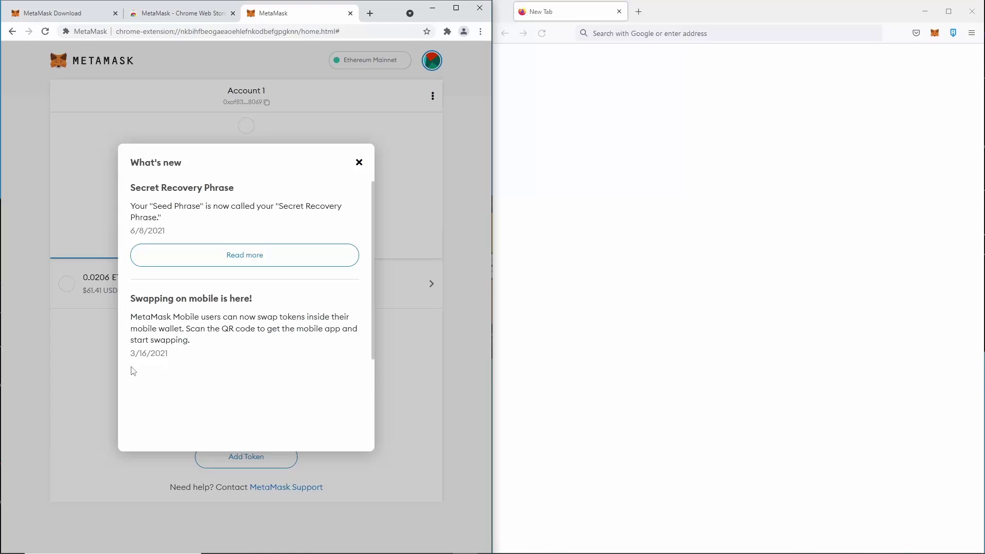
left_click(359, 162)
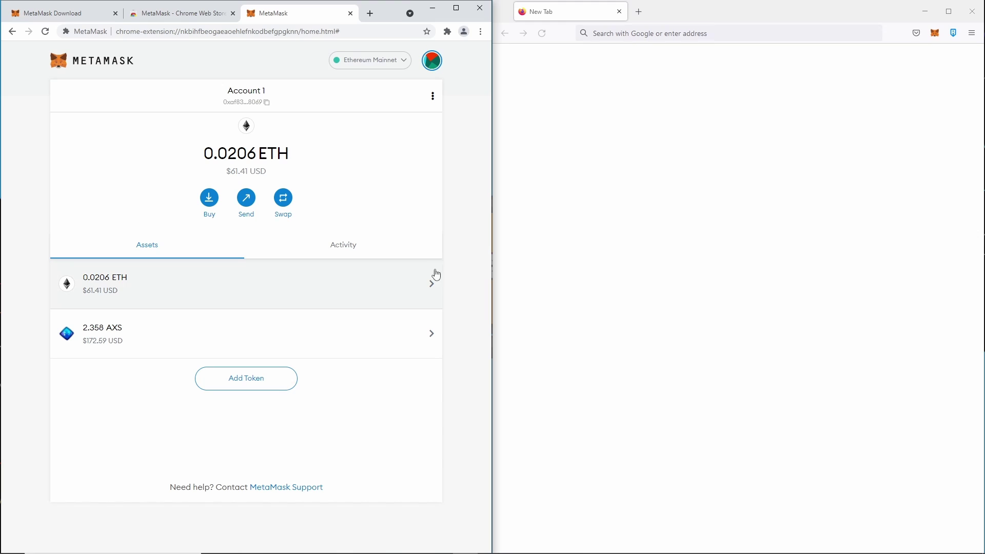
left_click(952, 33)
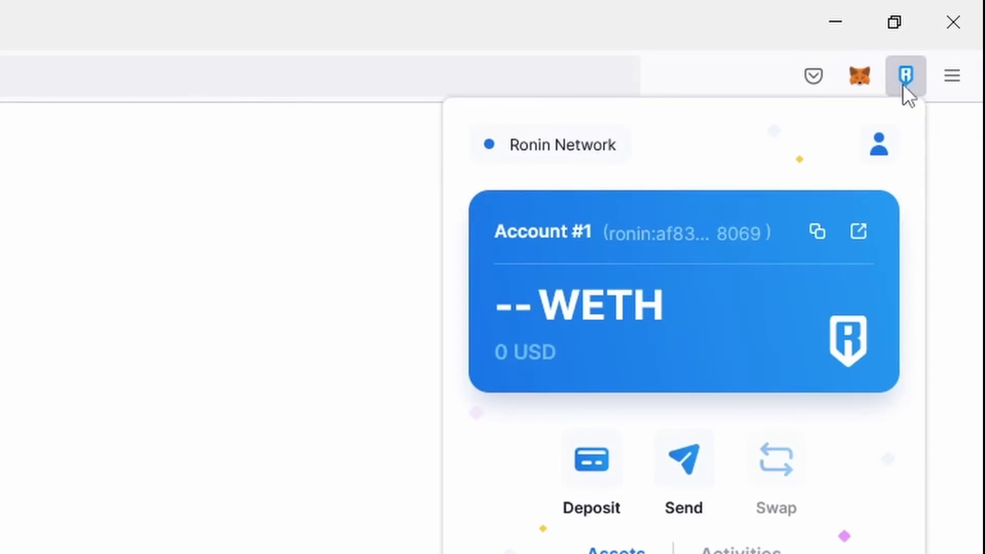
Step: View the Ronin wallet's account list, then switch to the MetaMask wallet
left_click(881, 148)
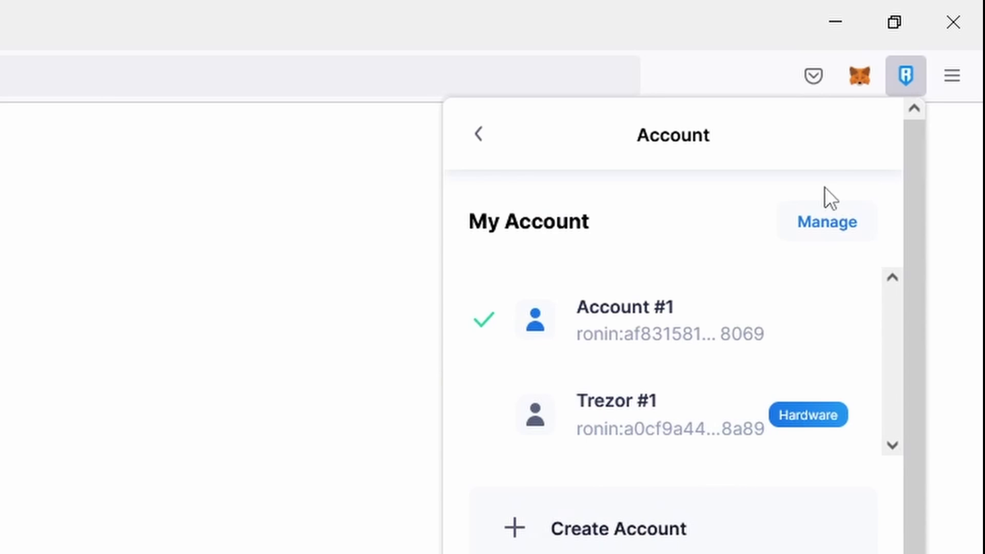
left_click(854, 76)
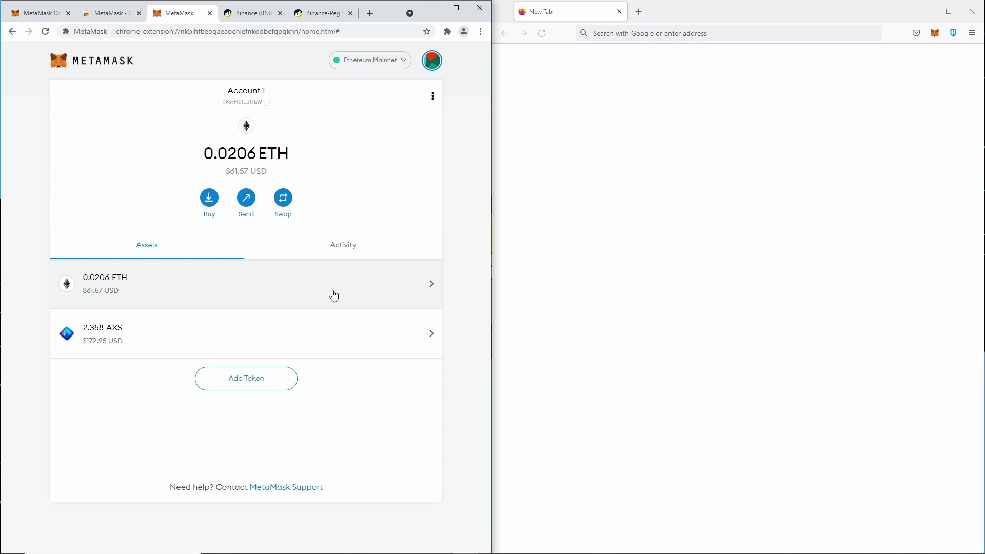
Step: Connect MetaMask Account 1 to Ronin Bridge and start an Ethereum-to-Ronin deposit
left_click(953, 33)
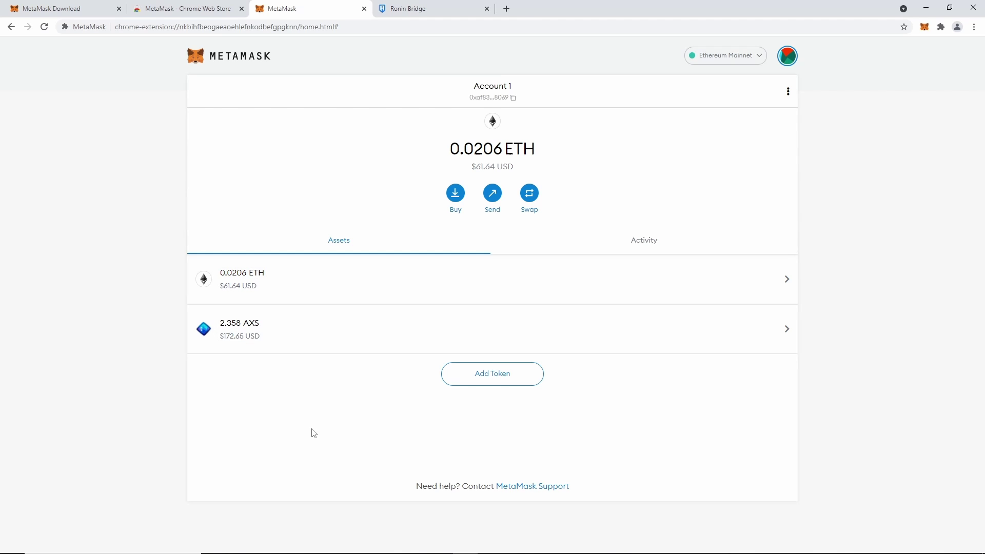
key("ctrl+Tab")
left_click(103, 26)
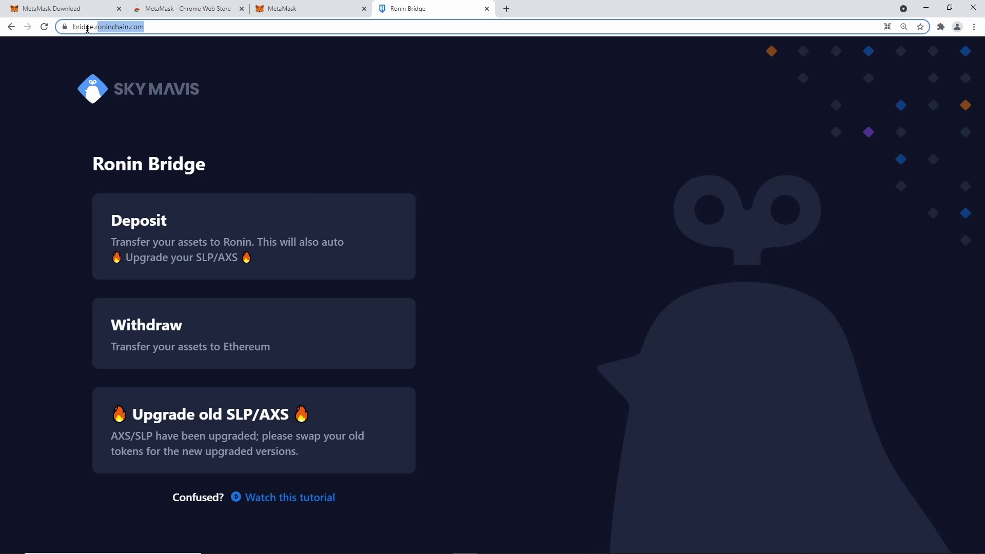
left_click(132, 55)
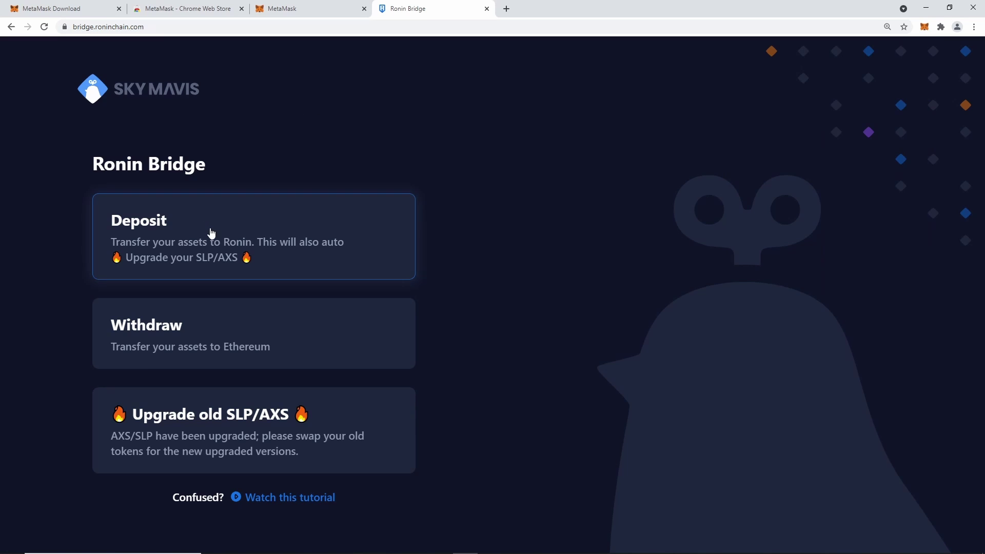
left_click(216, 233)
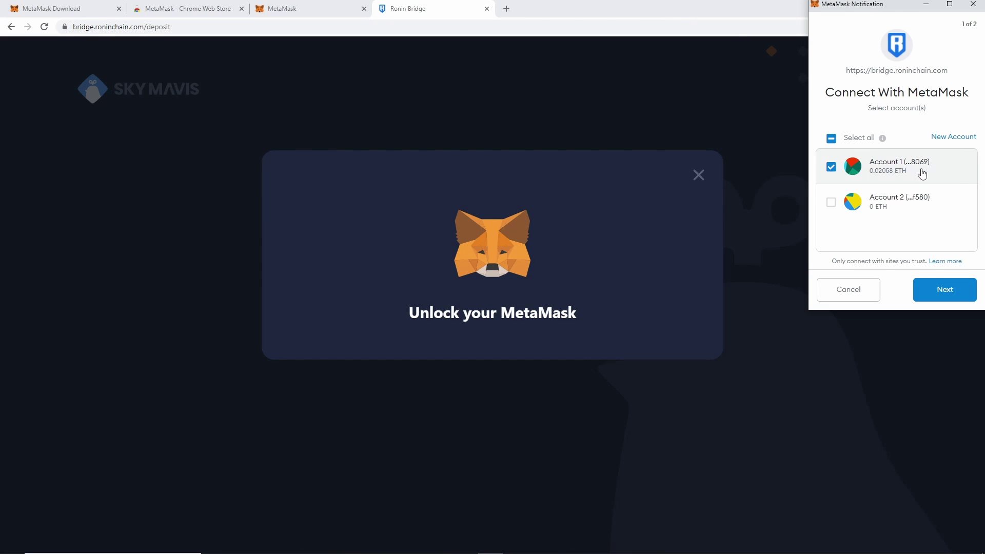
left_click(937, 293)
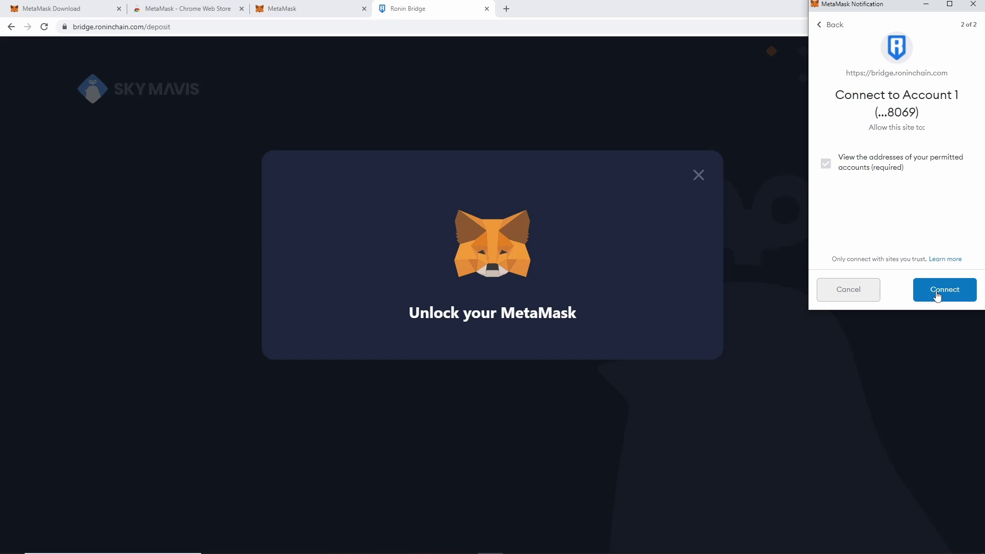
left_click(936, 297)
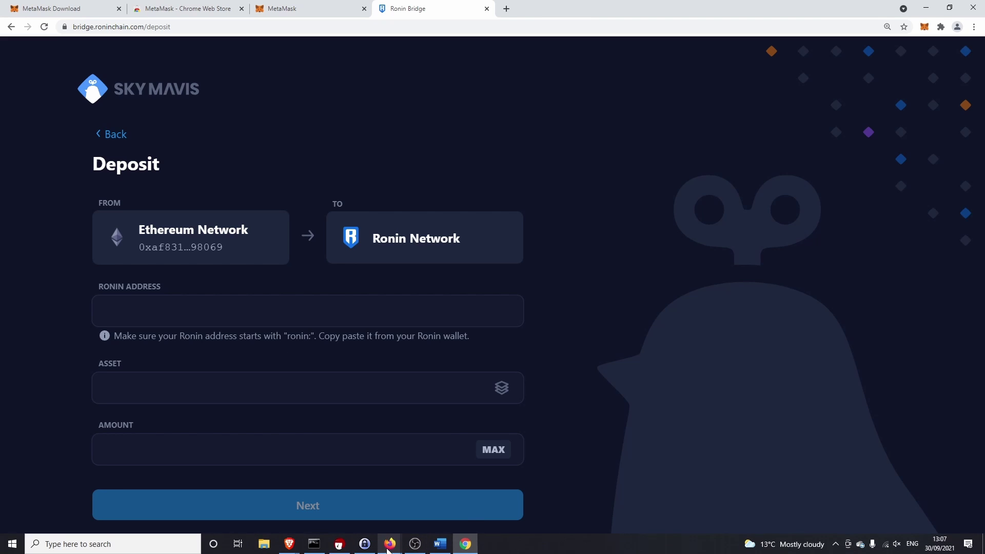
Step: Copy the Ronin wallet address and paste it into the bridge's Ronin Address field
left_click(391, 544)
left_click(345, 505)
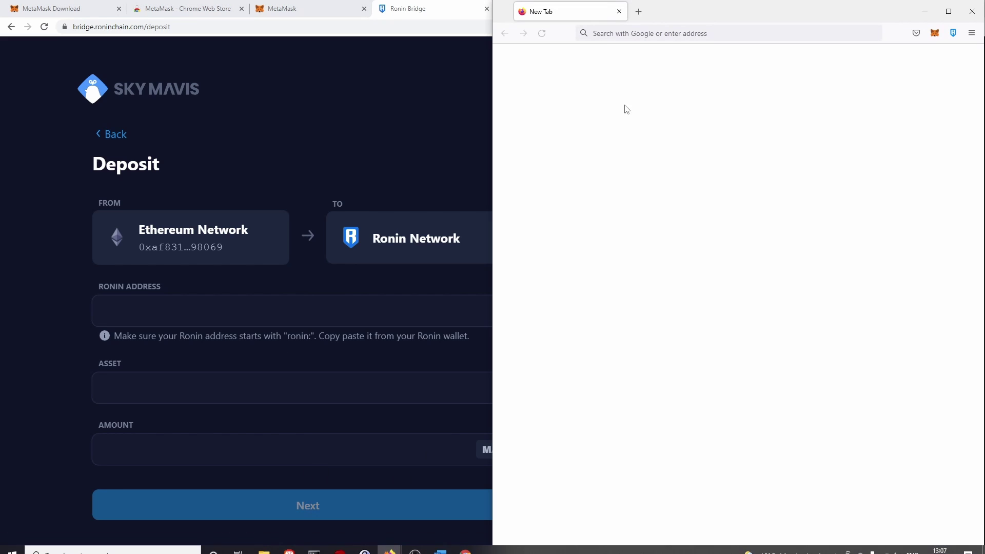
left_click(952, 33)
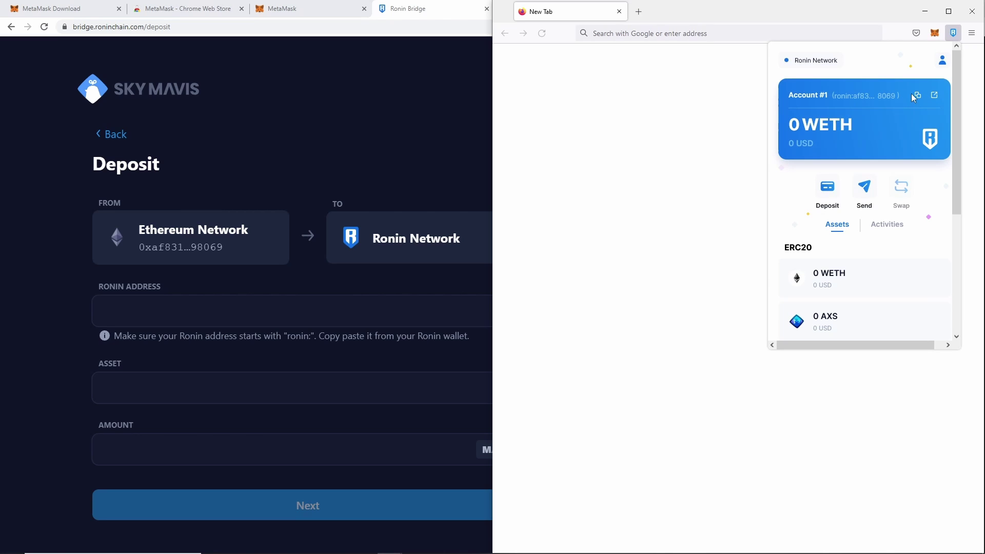
left_click(916, 96)
left_click(212, 313)
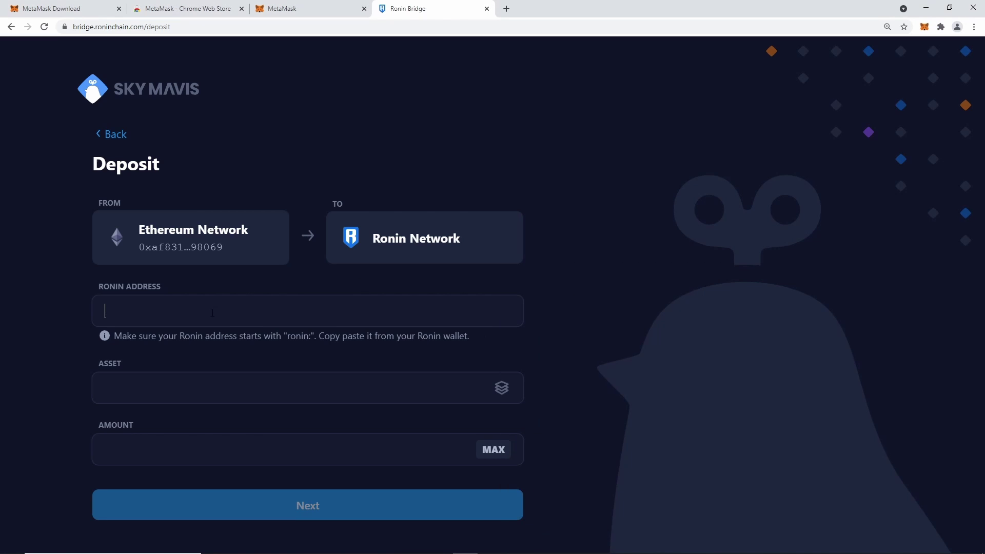
right_click(212, 312)
left_click(229, 393)
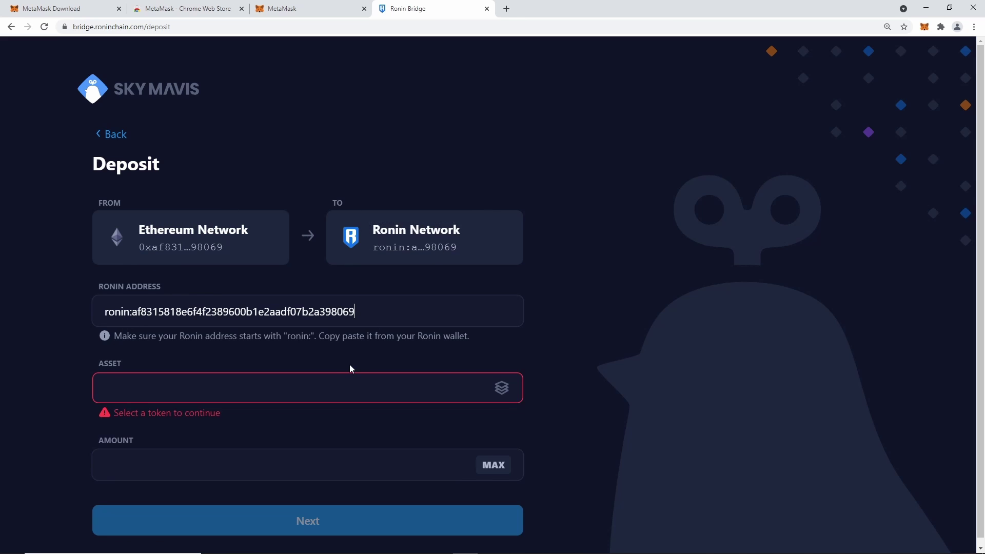
Step: Select AXS as the deposit asset and fill in the maximum 2.35895789 AXS
left_click(503, 390)
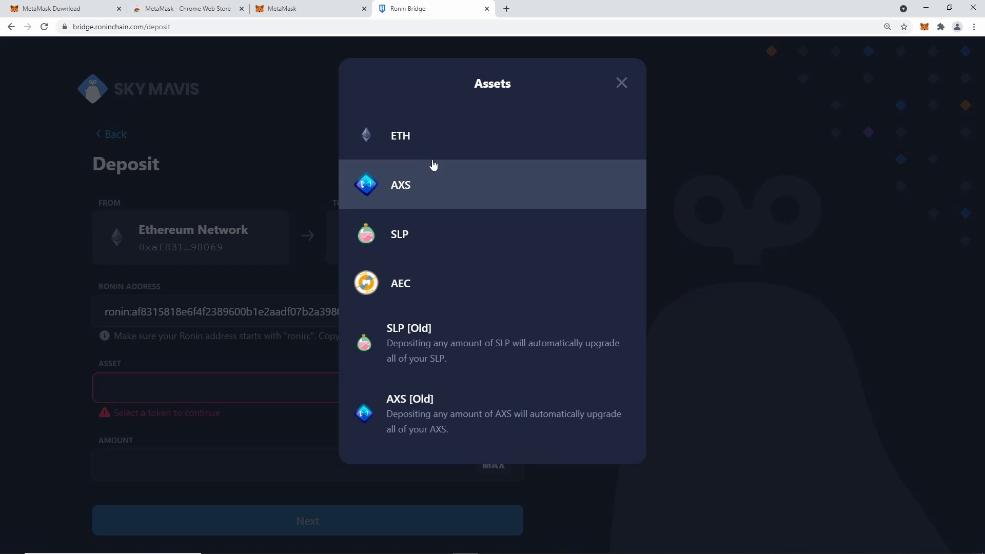
left_click(425, 190)
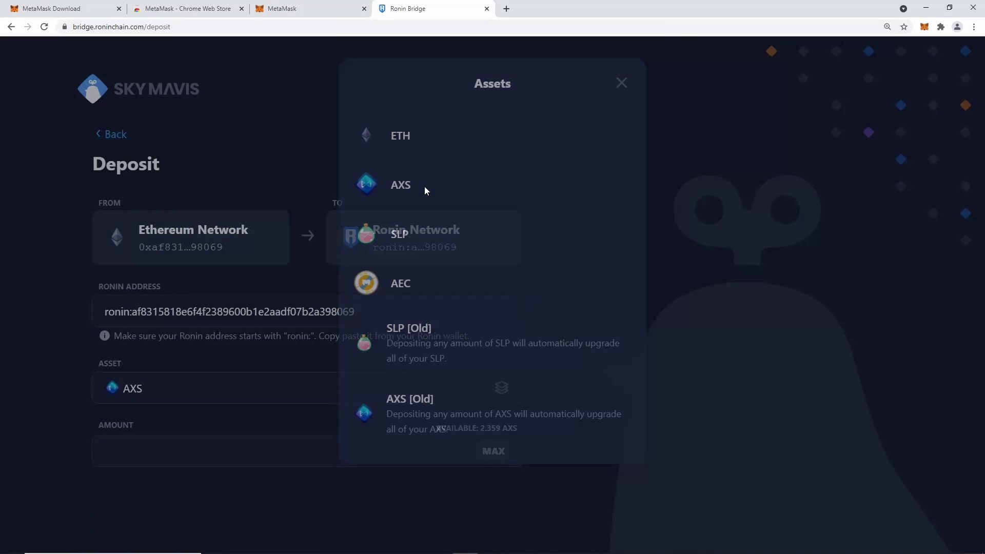
left_click(496, 460)
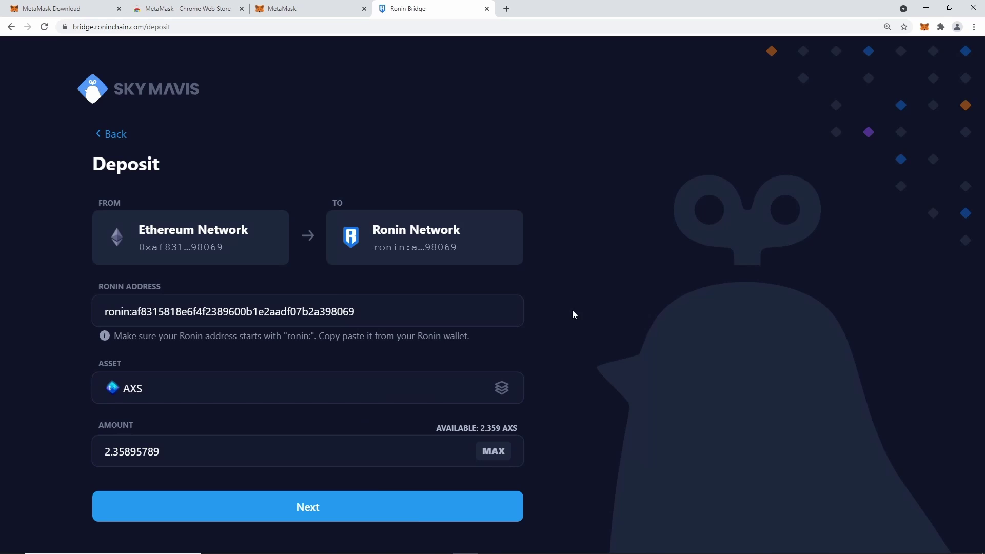
Step: Confirm the AXS deposit and bring up MetaMask's transaction request with its 0.028742 ETH gas fee
left_click(368, 508)
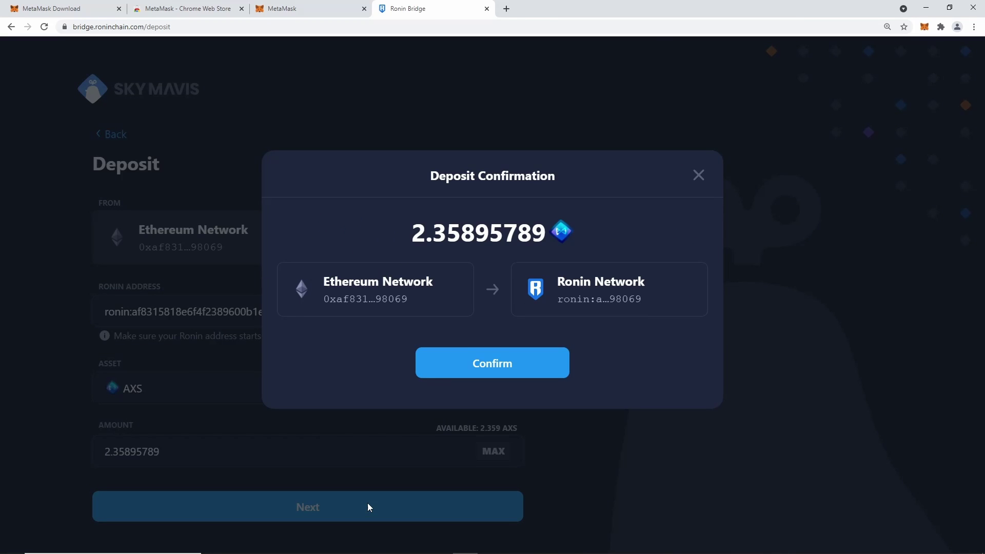
left_click(537, 369)
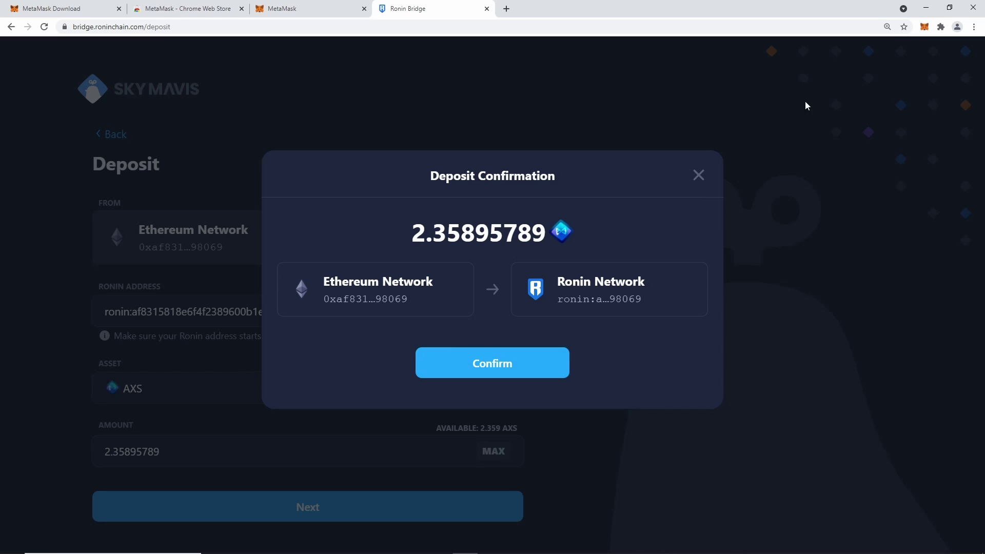
left_click(925, 26)
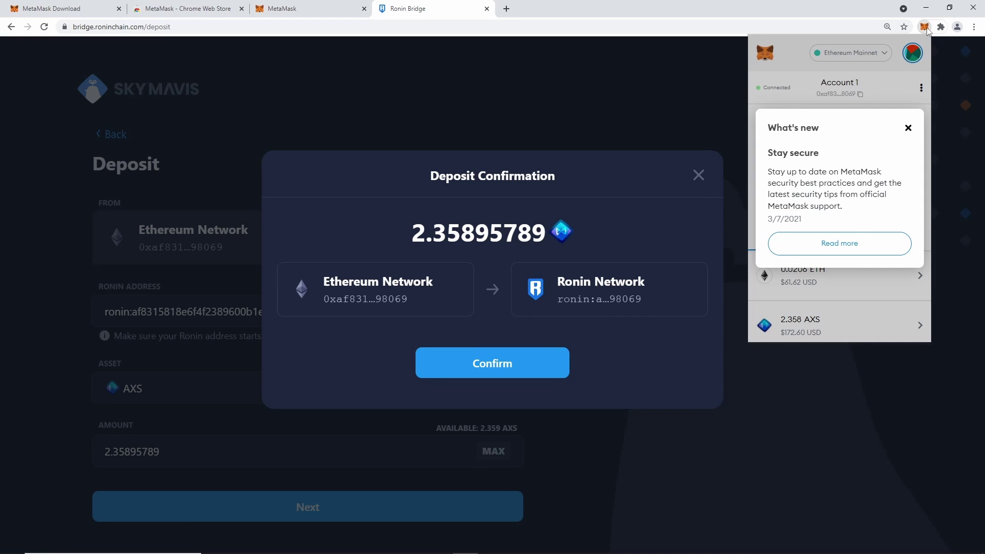
left_click(908, 129)
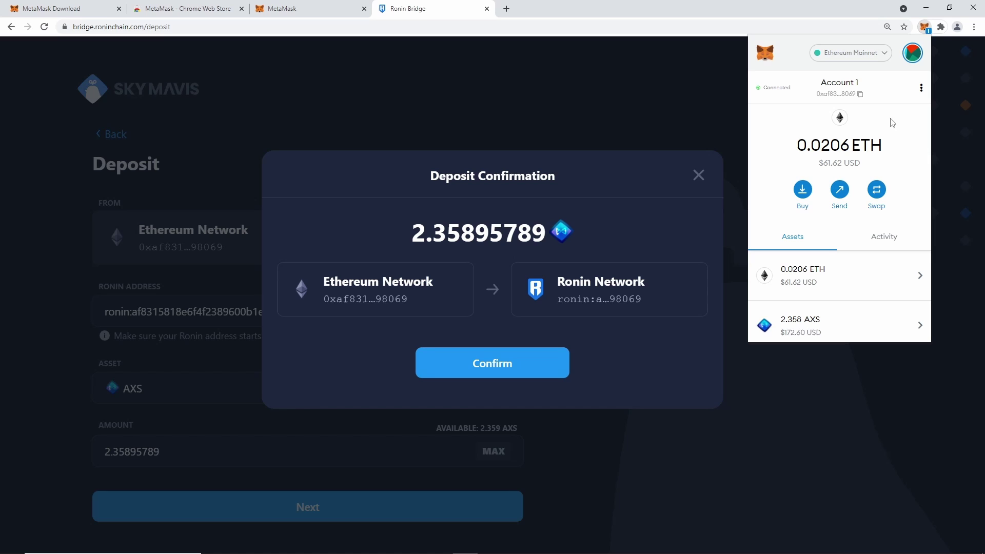
left_click(928, 30)
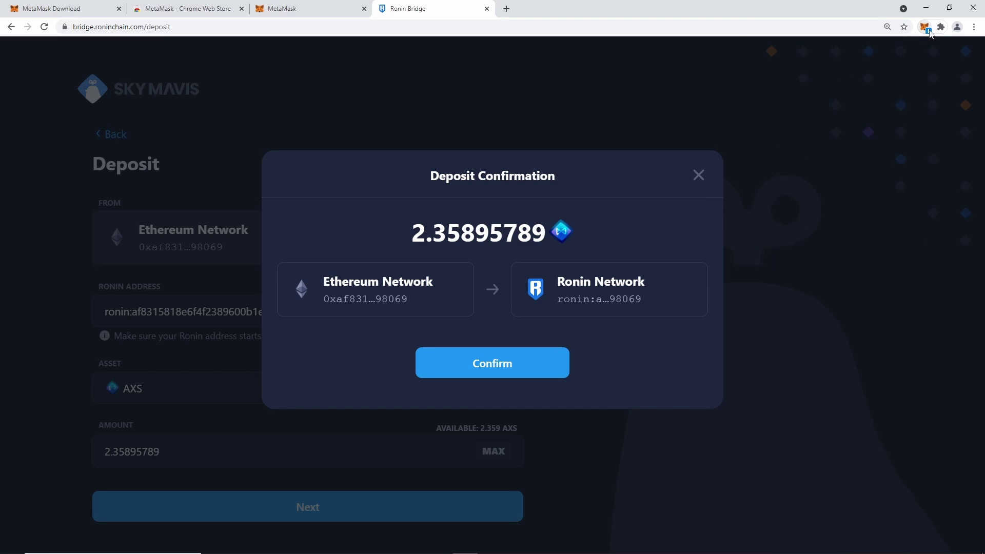
left_click(928, 29)
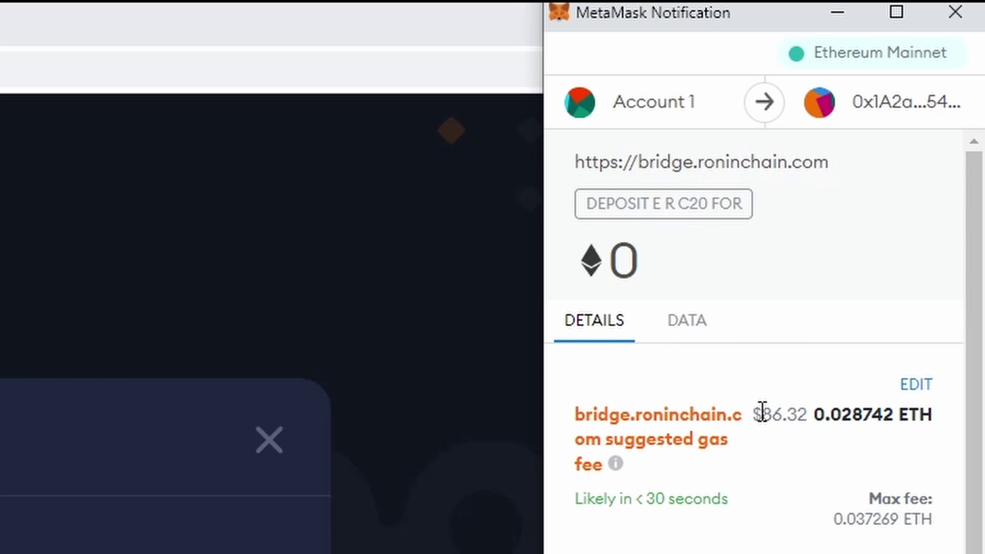
Step: Check the suggested gas fee and reject the deposit transaction for insufficient funds
left_click_drag(761, 413, 803, 405)
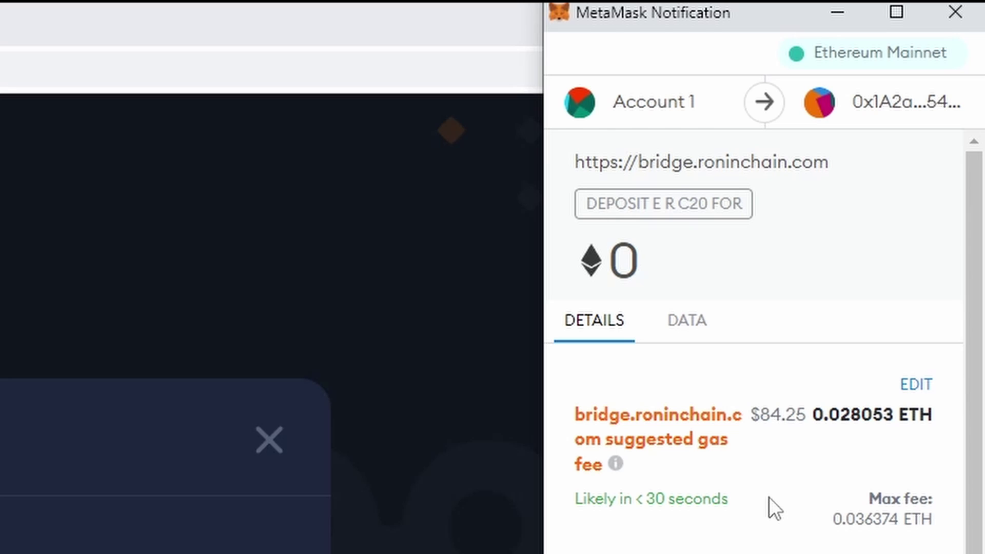
scroll(774, 510, "down", 1)
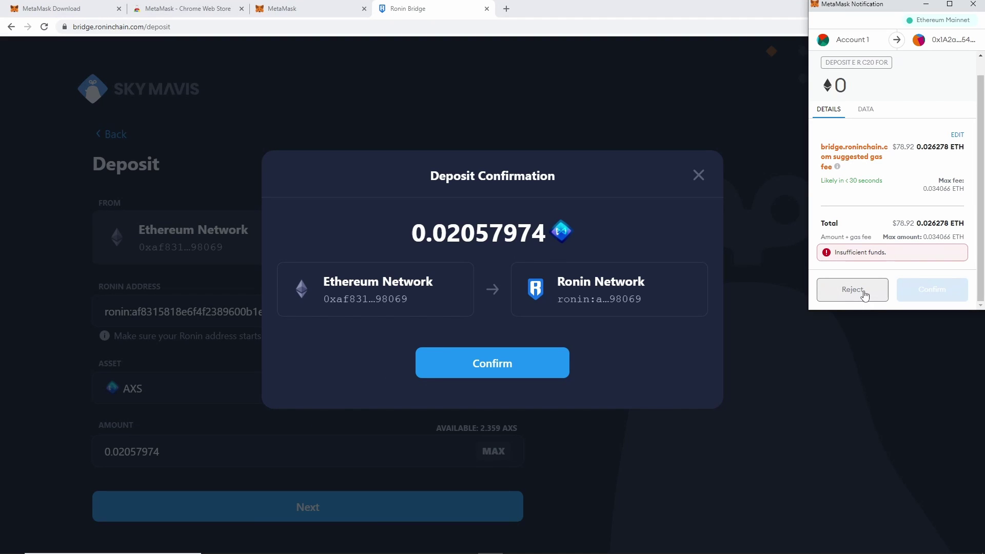
left_click(853, 290)
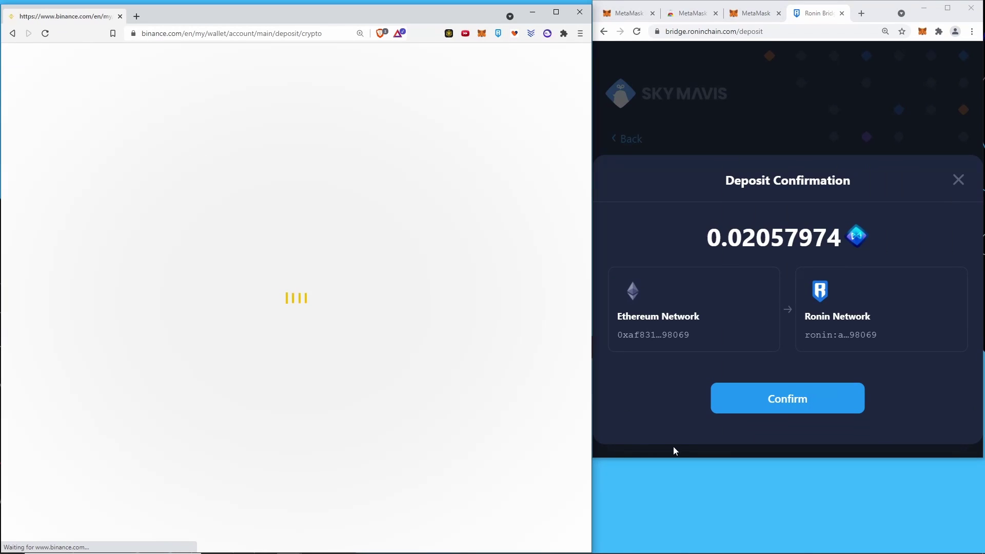
Step: Set up a Binance AXS deposit on the Ethereum (ERC20) network
left_click(188, 204)
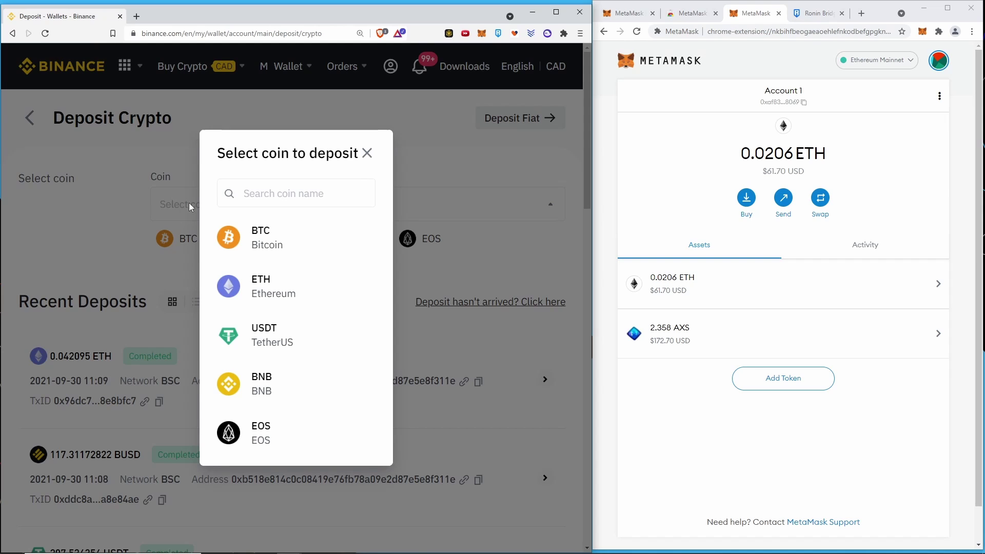
type("axs")
left_click(301, 245)
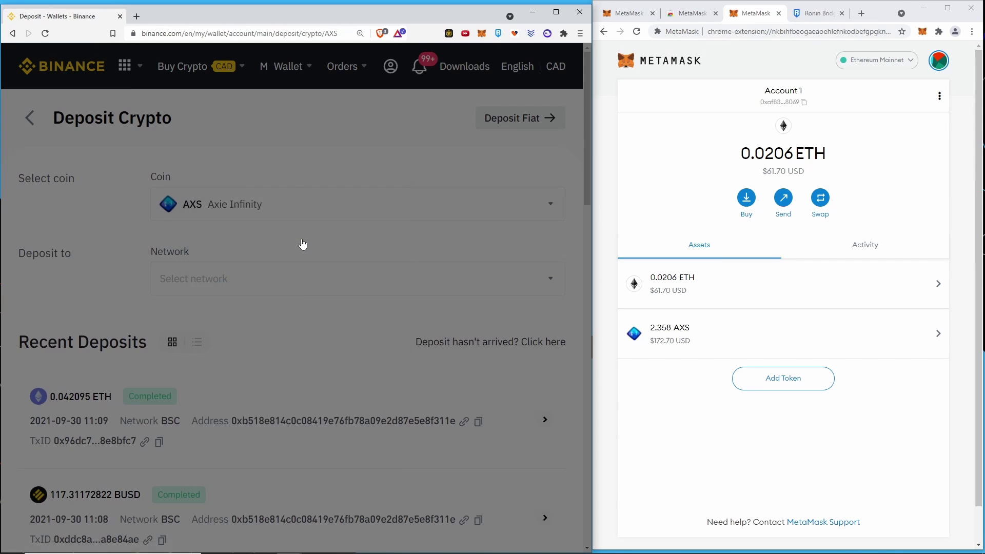
left_click(301, 288)
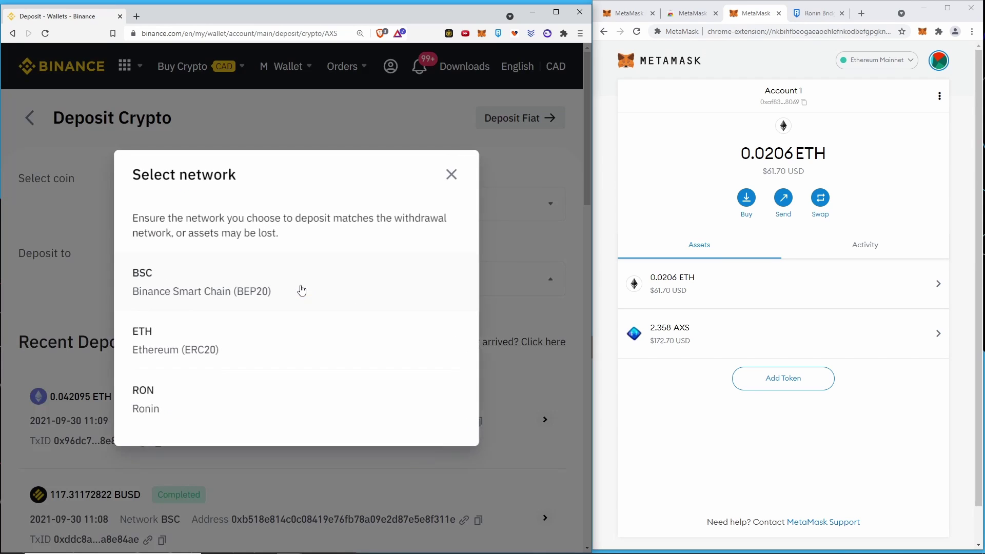
left_click(208, 329)
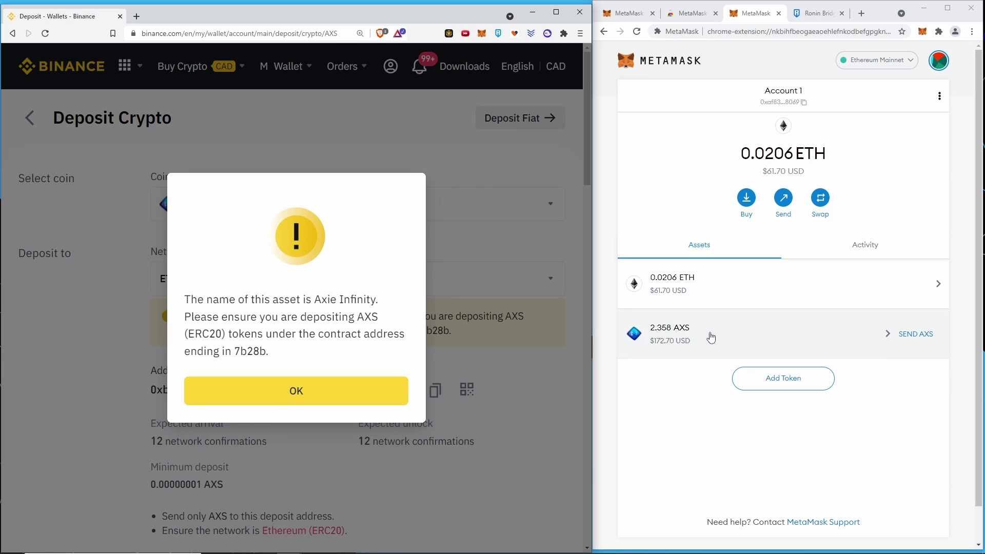
Step: Confirm on Etherscan that the wallet's Axie Infinity (AXS) contract ends in 7b28b, then dismiss Binance's warning
left_click(940, 96)
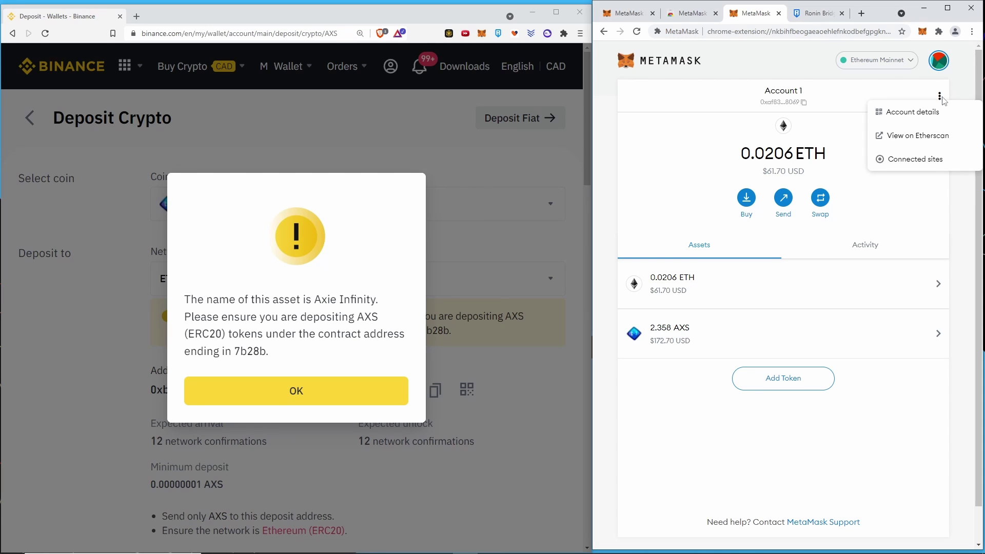
left_click(917, 136)
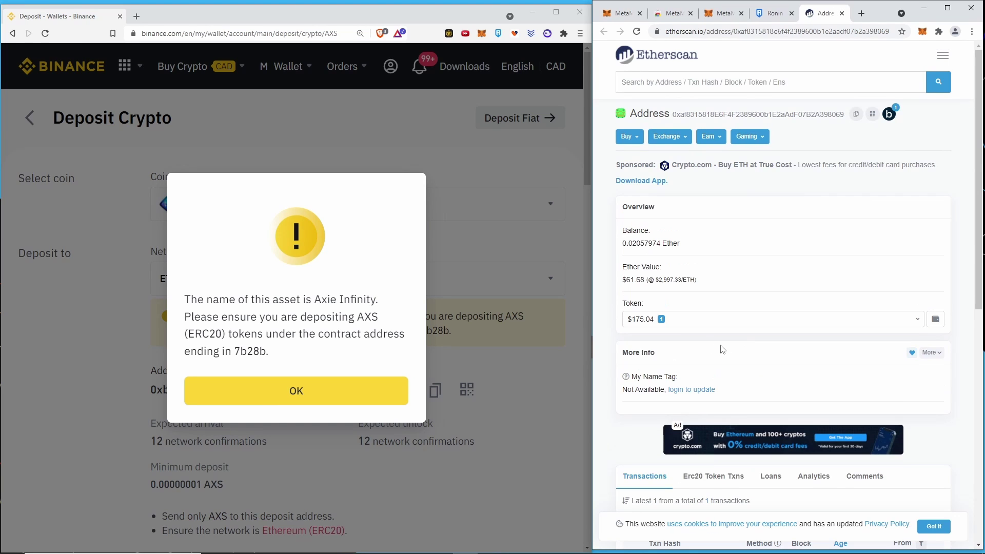
left_click(678, 320)
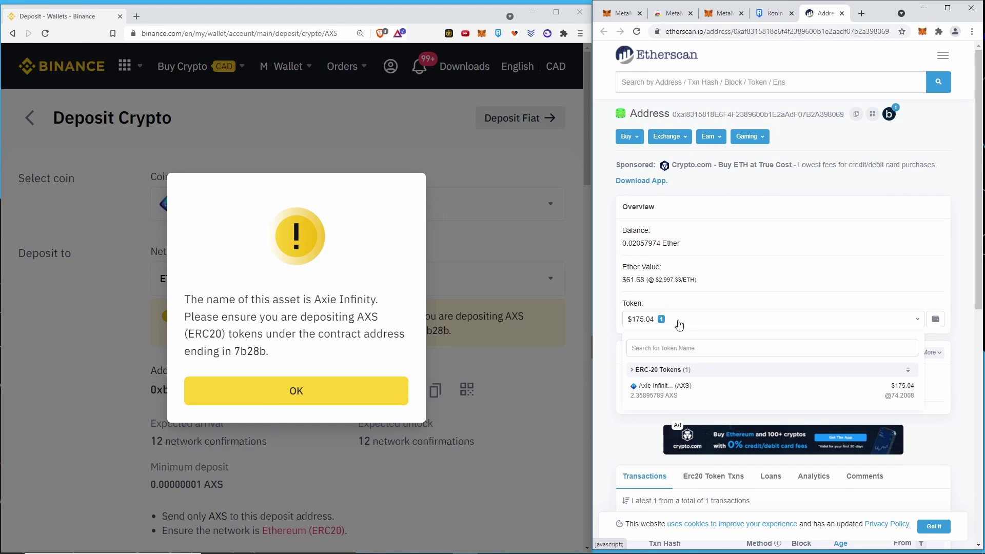
left_click(674, 394)
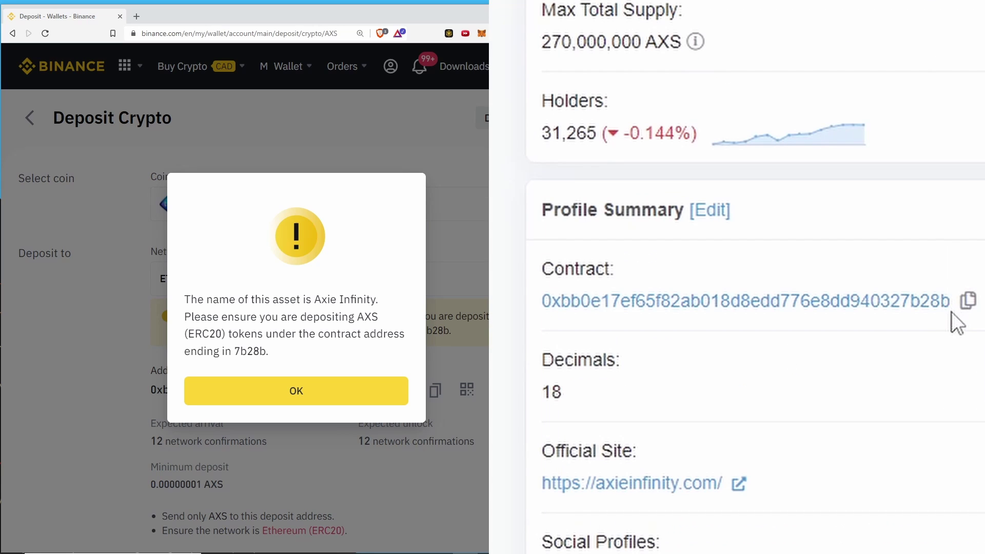
left_click_drag(948, 301, 901, 303)
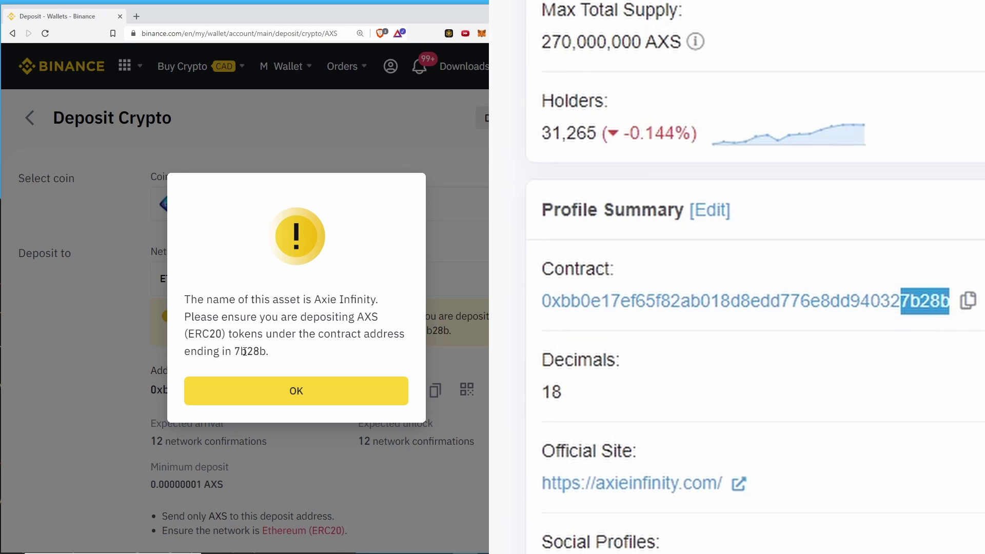
left_click(294, 392)
Step: Send the full 2.35895789 AXS to the copied Binance AXS deposit address and check the confirmed transfer
left_click(722, 15)
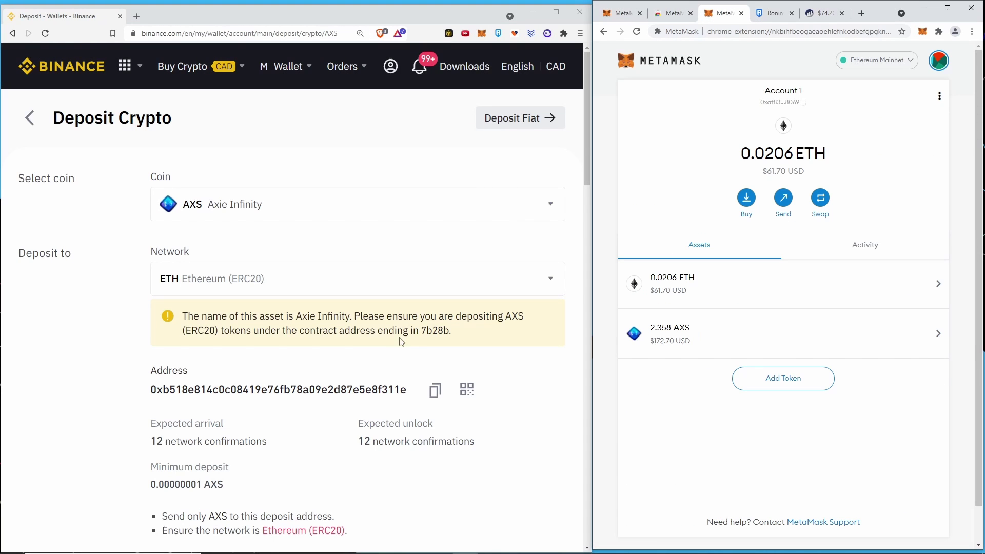
left_click(435, 389)
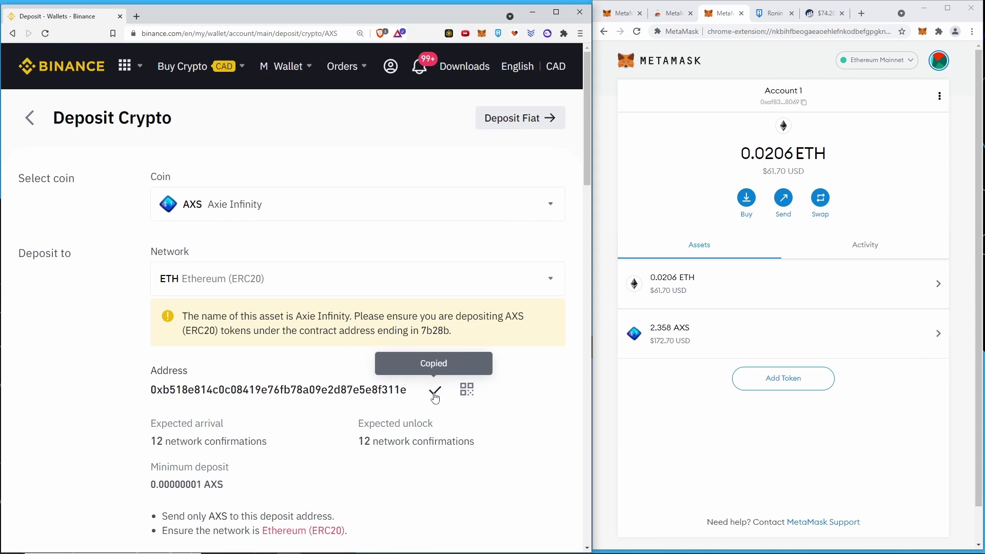
left_click(712, 336)
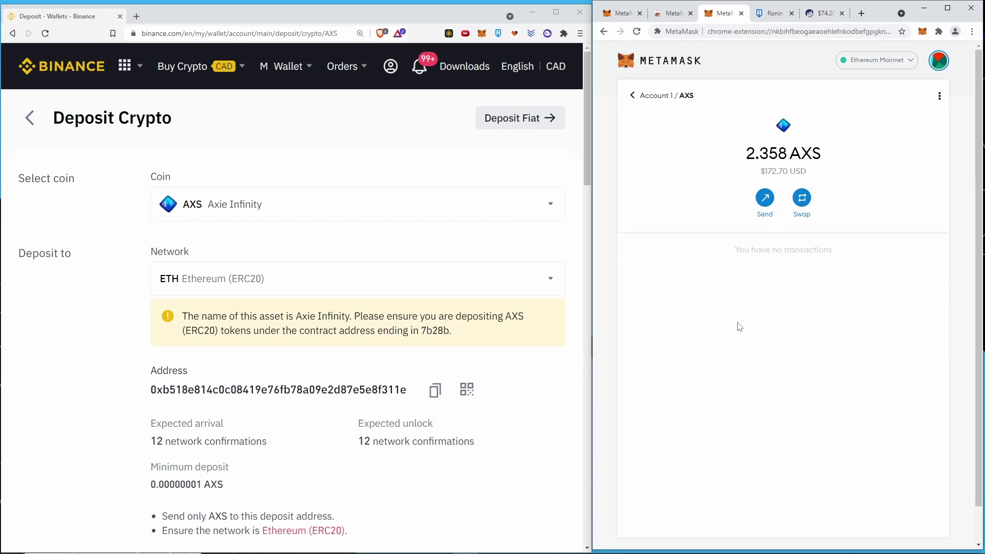
left_click(765, 200)
key("ctrl+v")
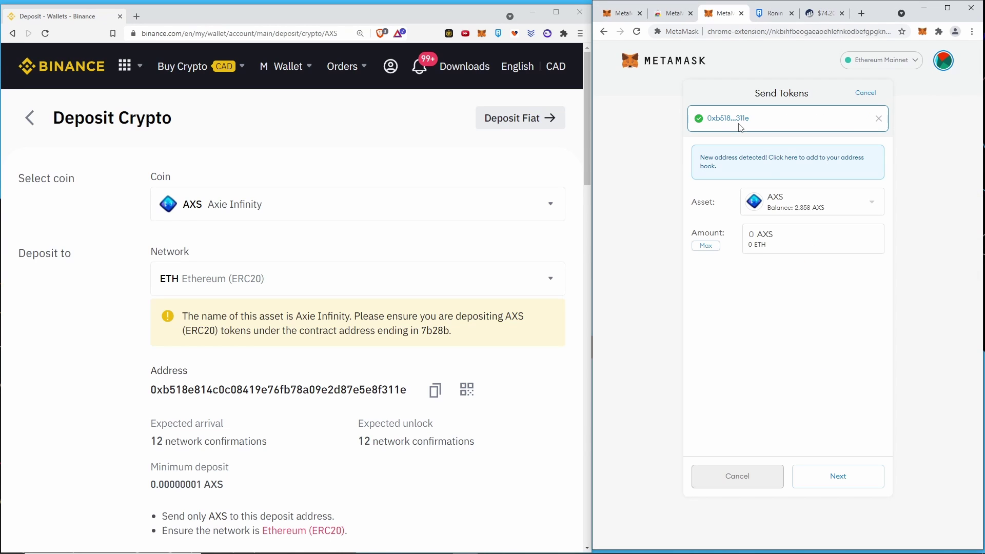
left_click(707, 247)
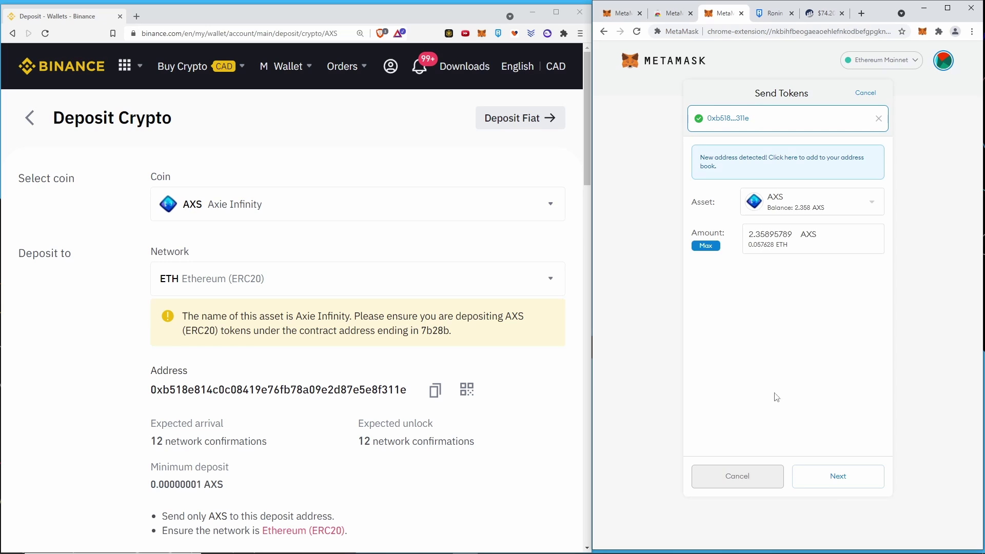
left_click(835, 481)
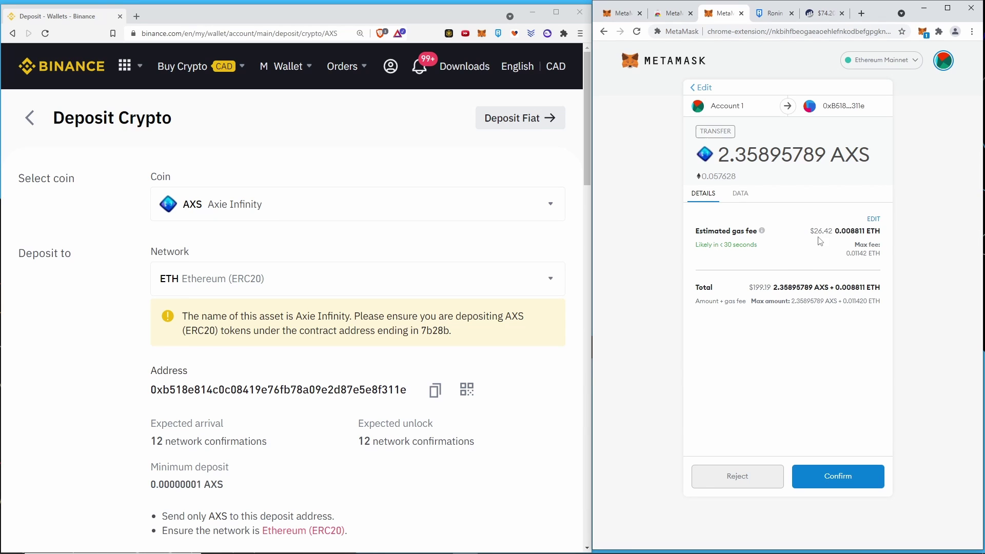
left_click(858, 482)
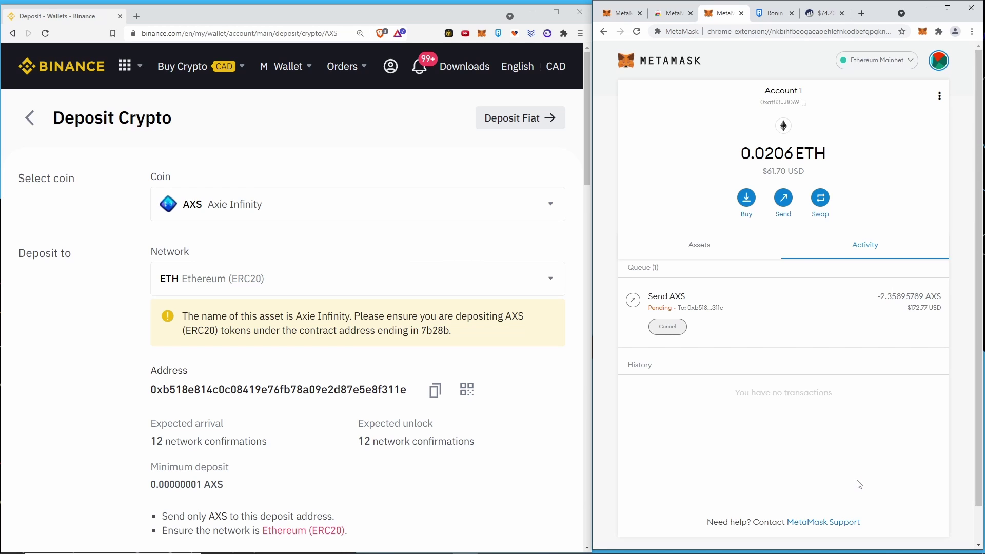
left_click(746, 290)
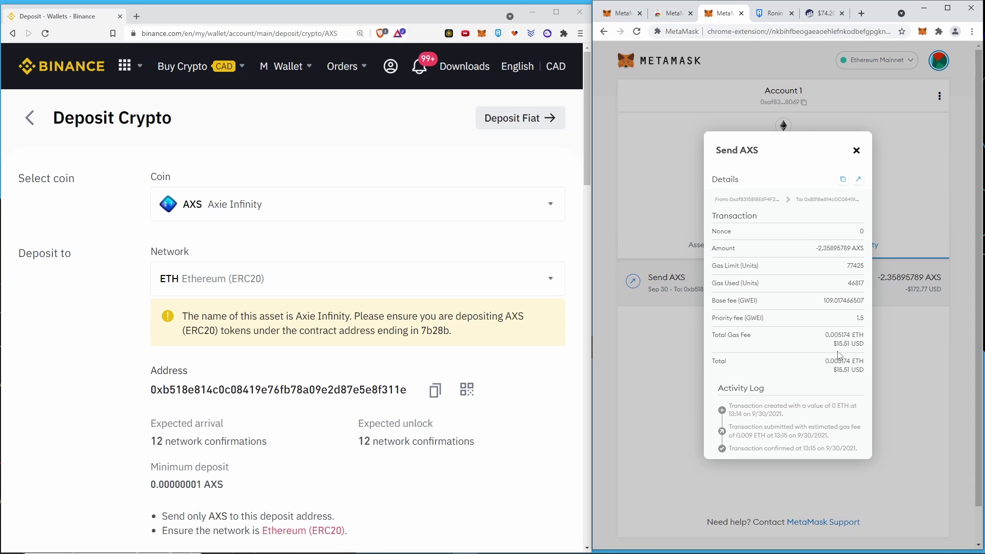
Step: Start an ETH transfer in MetaMask to the recent Binance deposit address
left_click(856, 150)
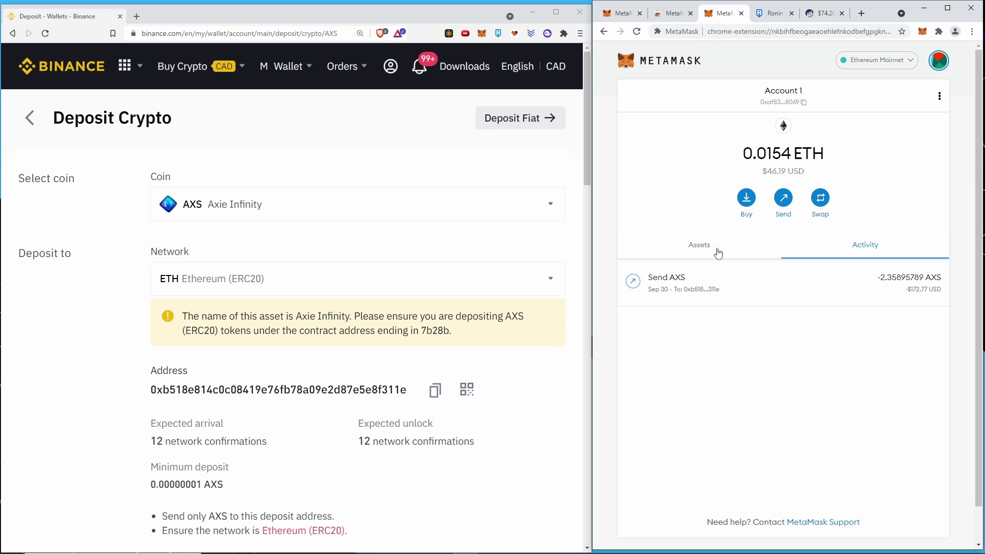
left_click(702, 249)
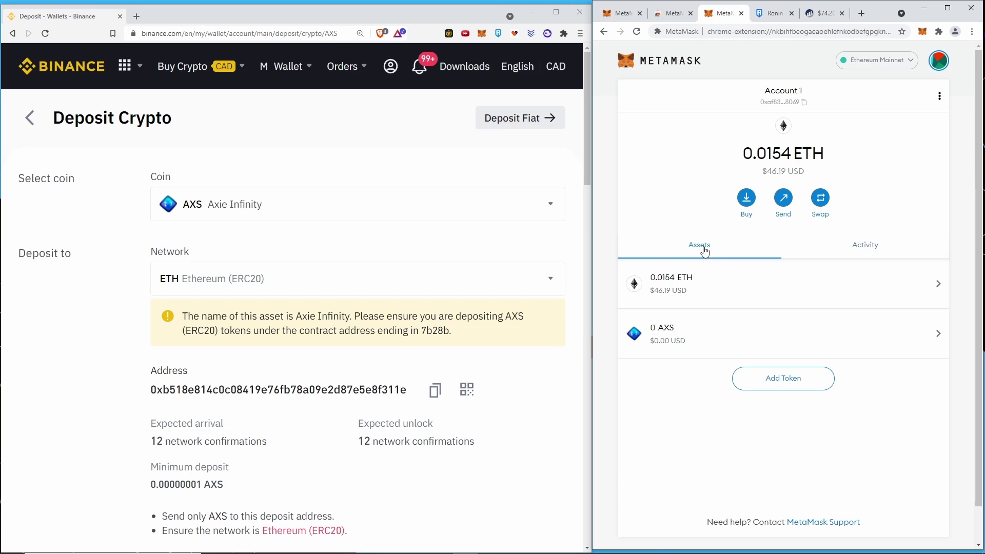
left_click(728, 291)
left_click(783, 199)
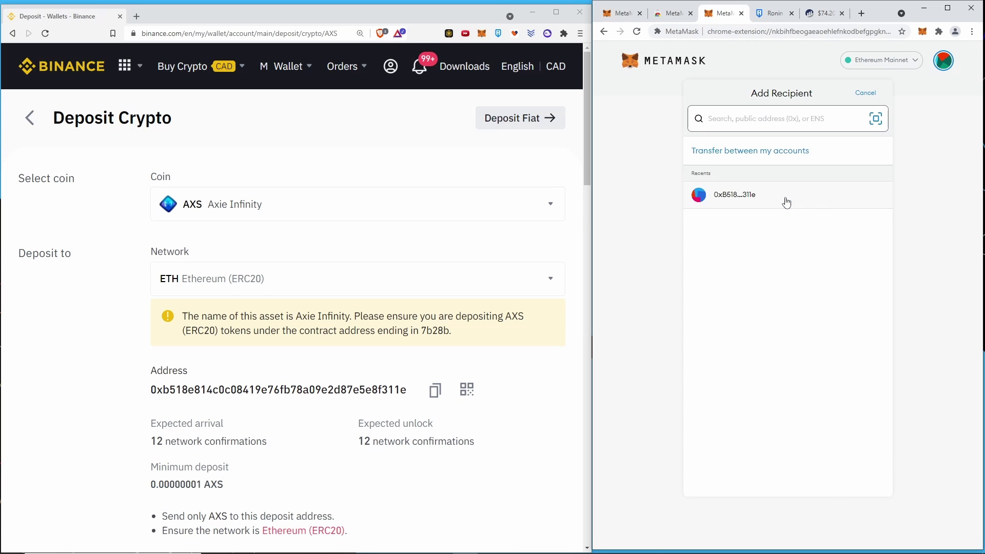
left_click(786, 202)
Step: Set Binance's deposit to ETH on Ethereum (ERC20) and confirm sending 0.012477 ETH
left_click(287, 205)
left_click(270, 355)
left_click(267, 289)
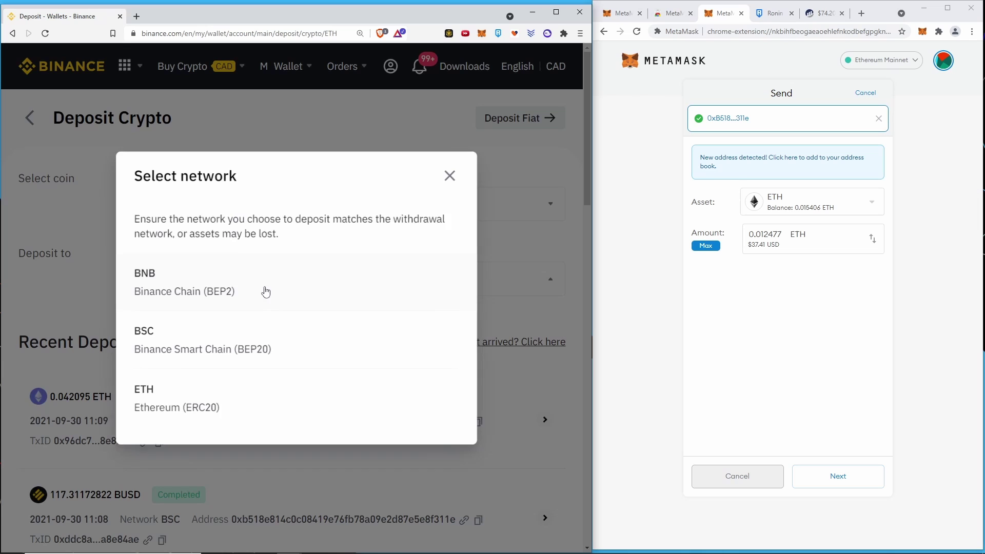
left_click(211, 401)
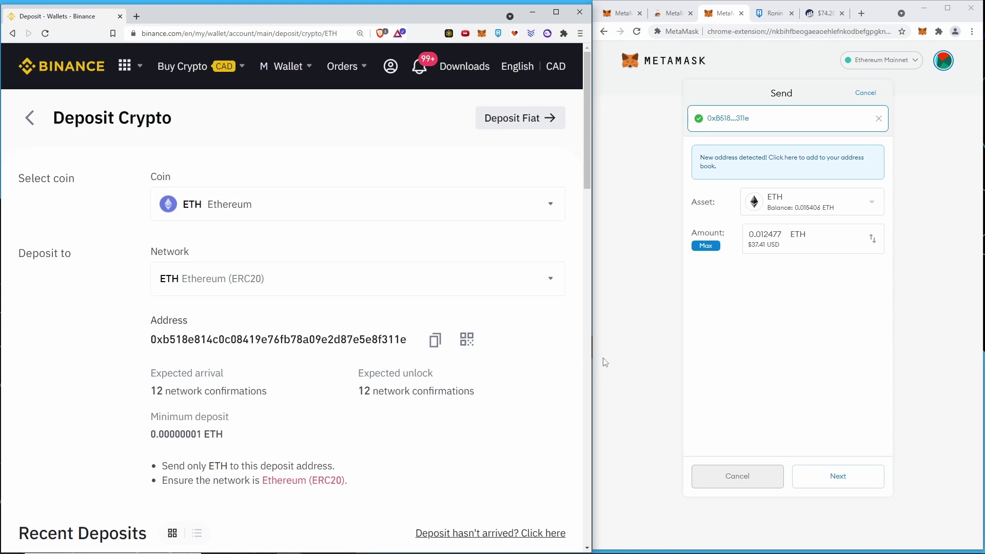
left_click(838, 477)
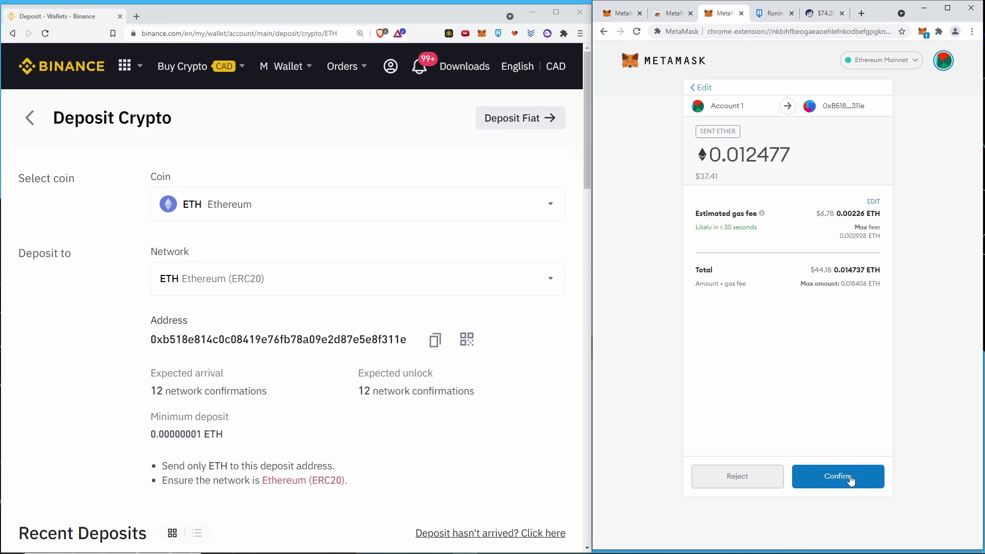
left_click(850, 480)
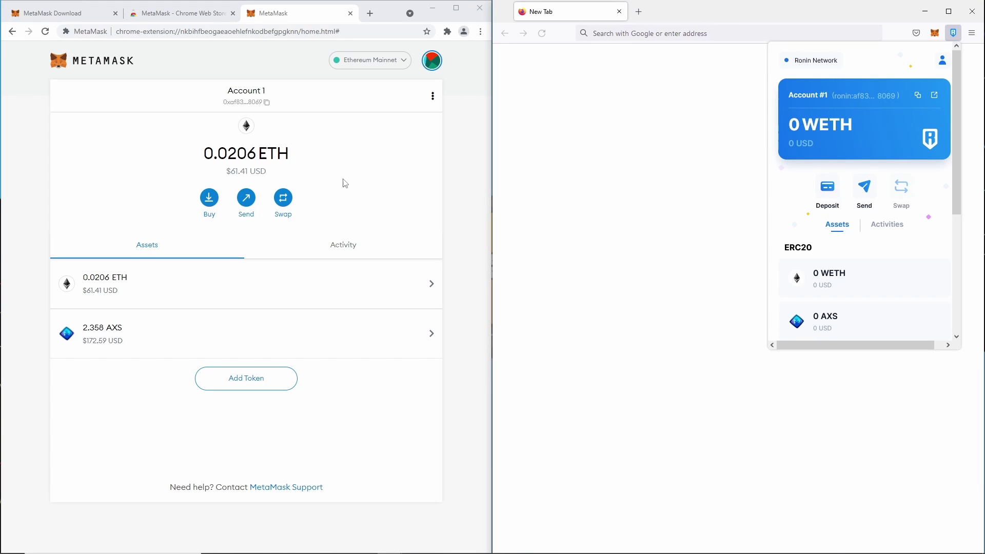
Step: Add Binance Smart Chain Mainnet (chain ID 56) to MetaMask from BscScan's footer and switch to it
left_click(370, 14)
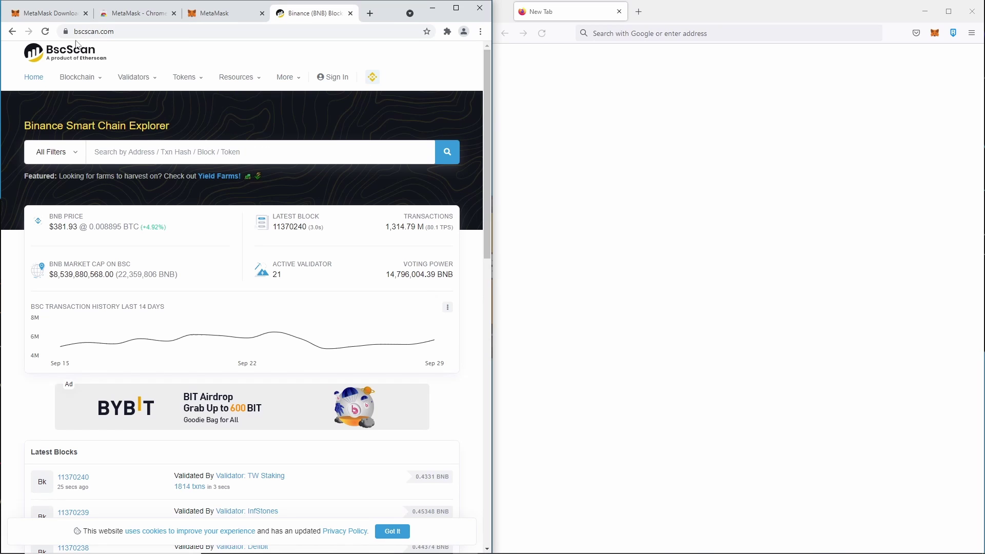
left_click_drag(486, 74, 472, 391)
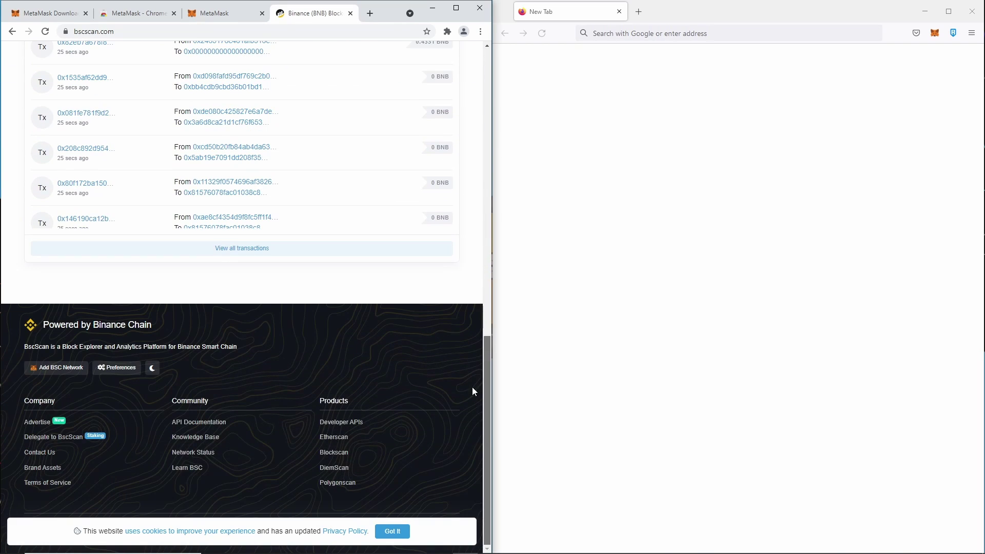
left_click(72, 370)
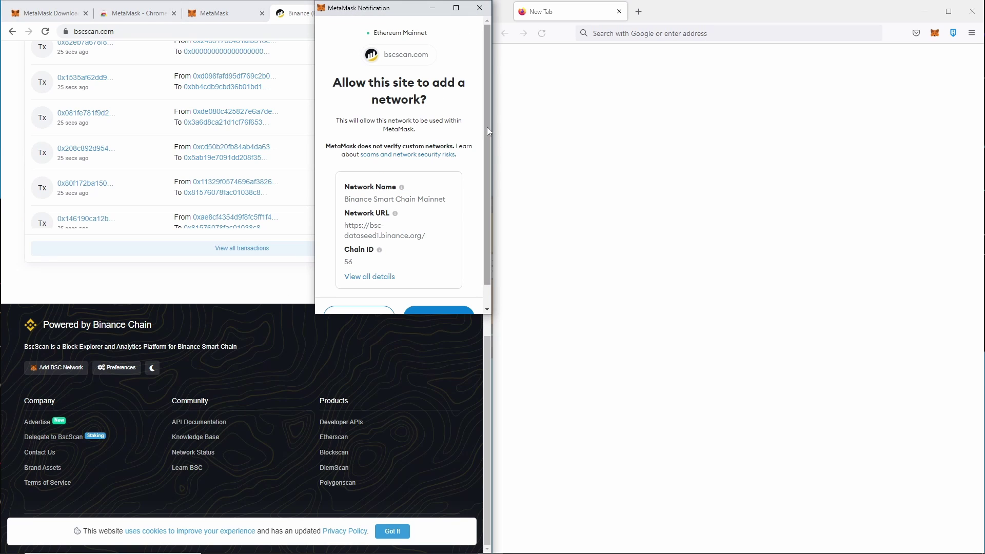
scroll(487, 128, "down", 2)
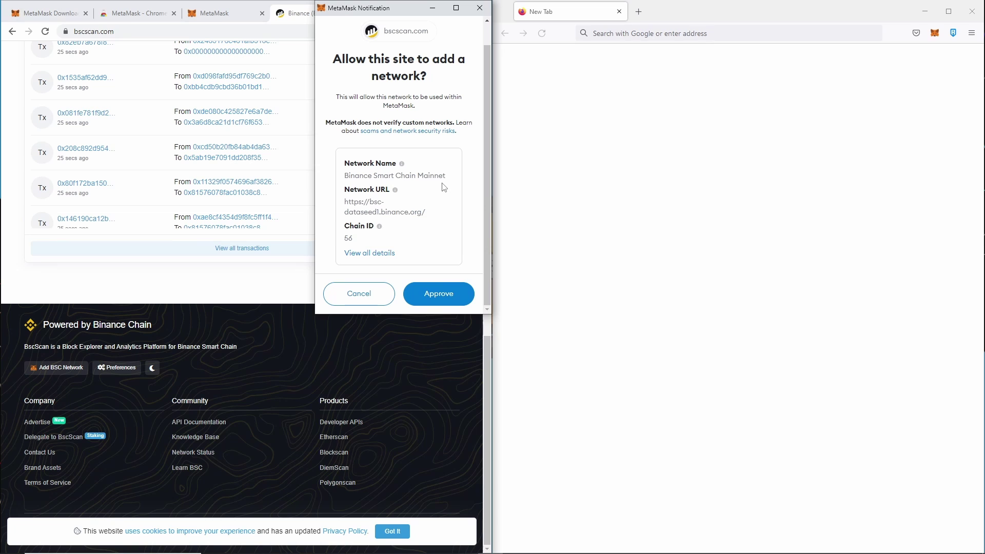
left_click(440, 301)
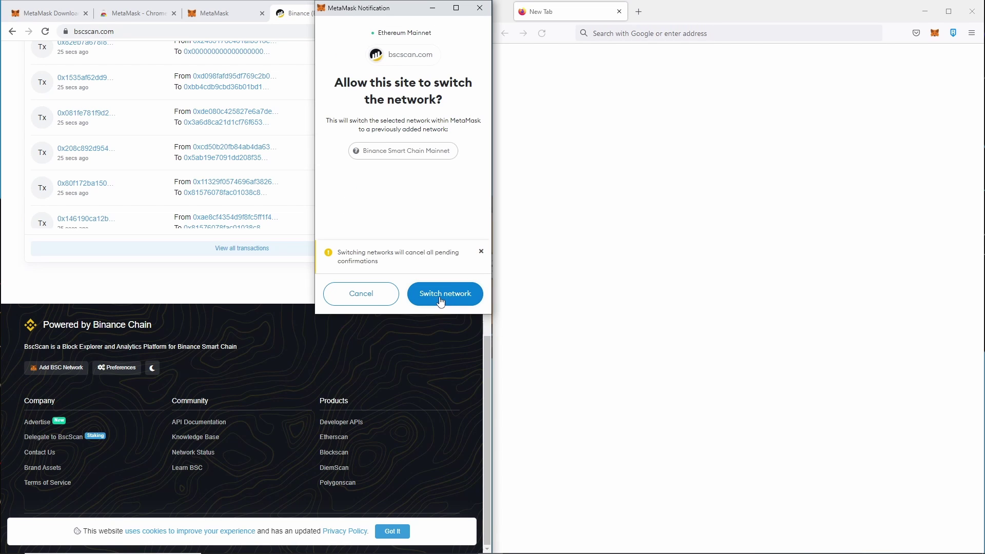
left_click(440, 301)
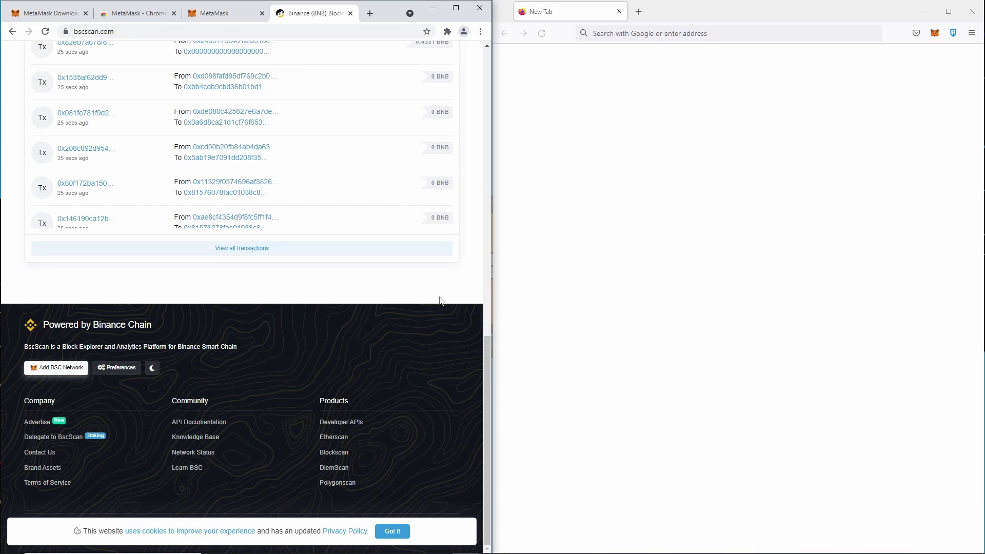
Step: Copy the Binance-Peg SLP contract from BscScan and add it as a custom MetaMask token, showing 97.1 SLP
left_click(224, 15)
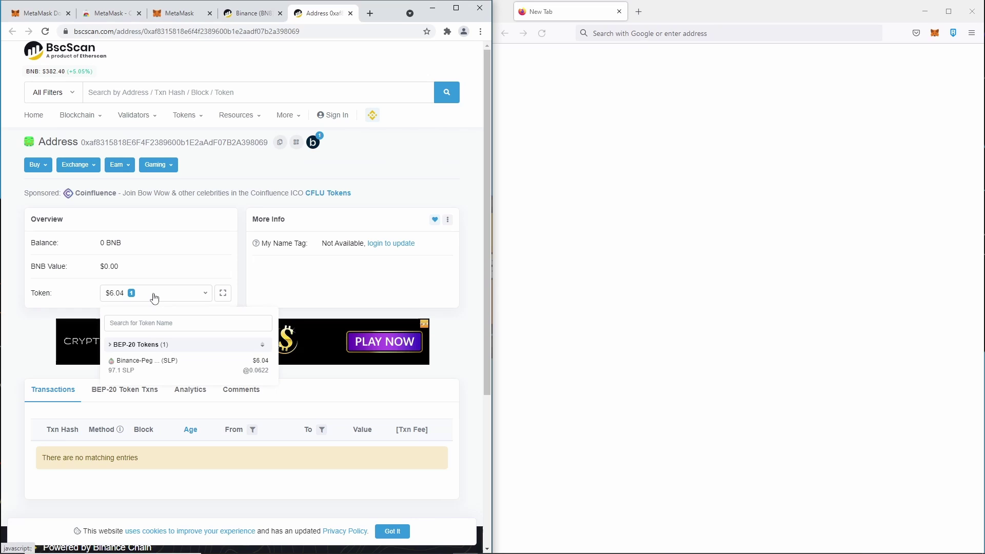
left_click(189, 365)
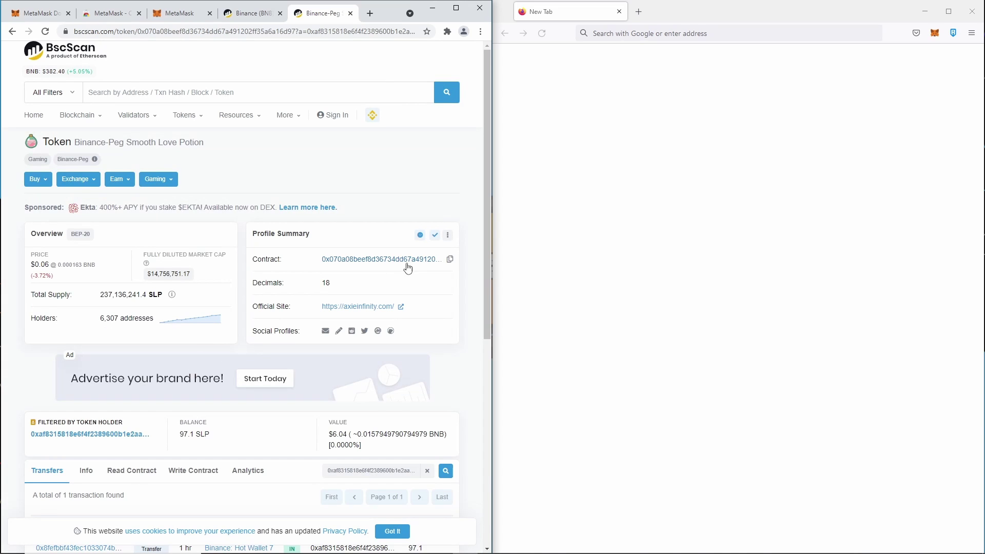
left_click(450, 261)
left_click(179, 14)
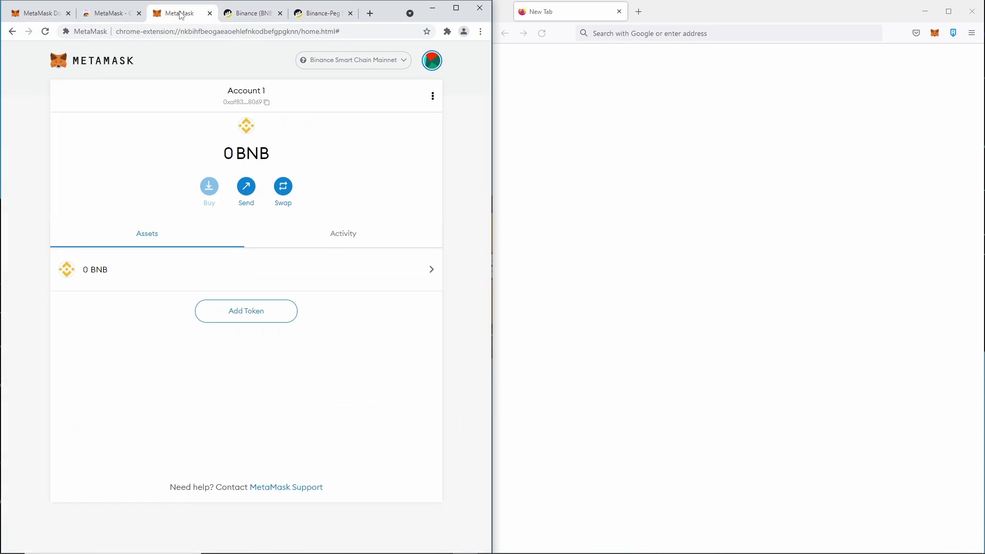
left_click(256, 314)
right_click(189, 169)
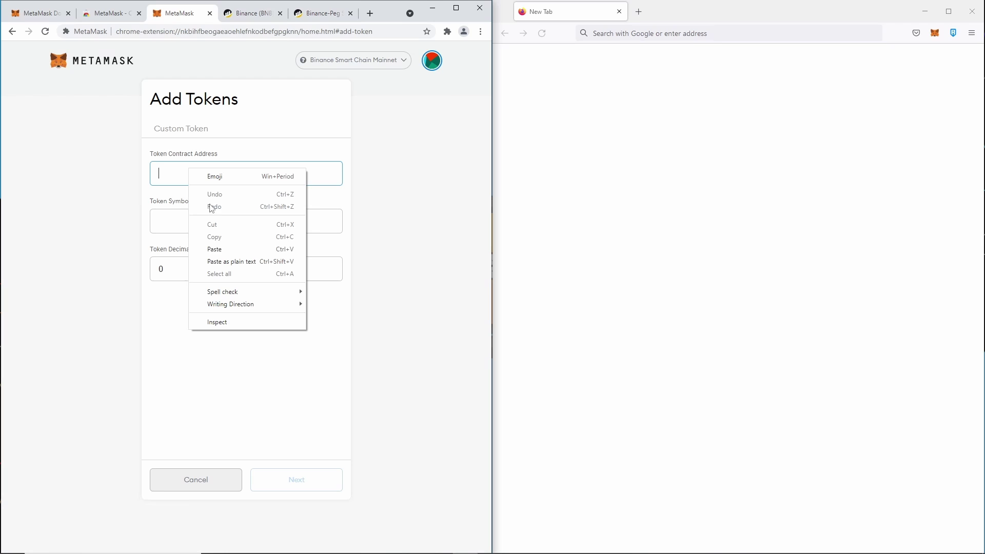
left_click(233, 250)
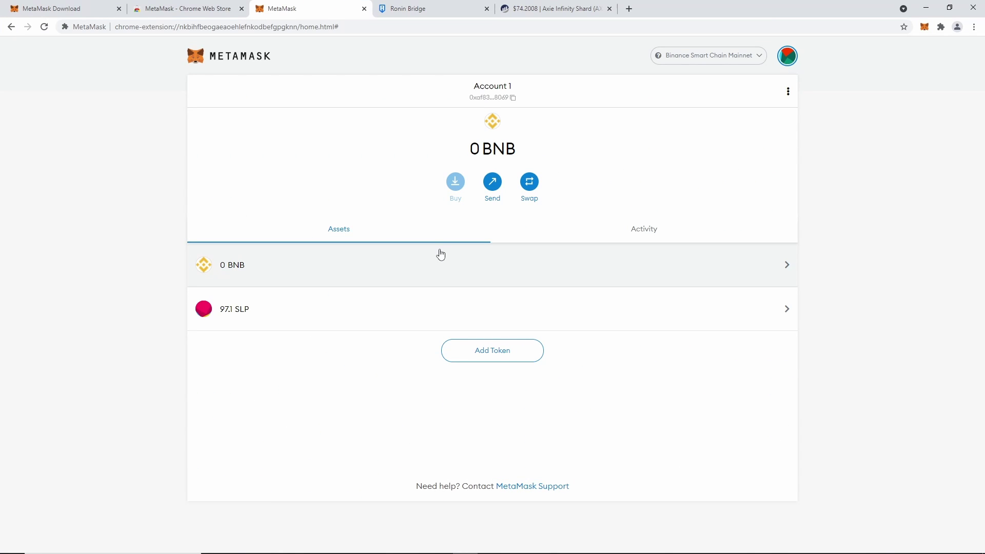
Step: Check Ronin Bridge's Wrong Network message, then go back to MetaMask holding 0.01 BNB
mouse_move(400, 321)
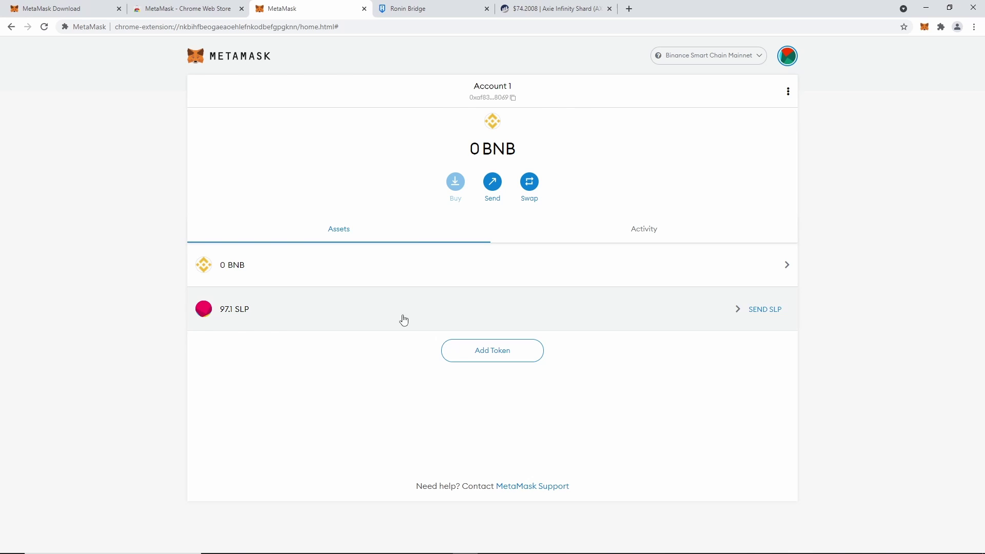
left_click(410, 10)
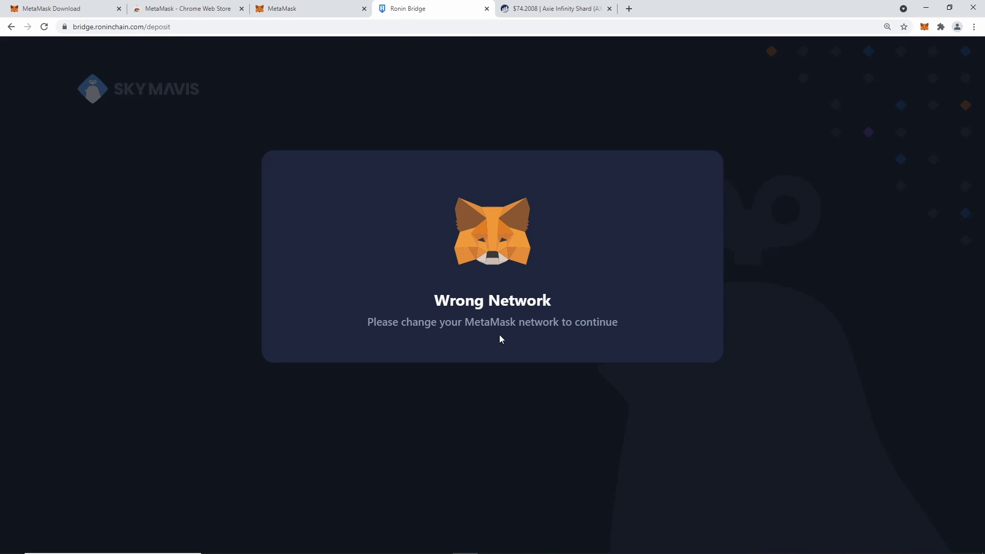
left_click(306, 6)
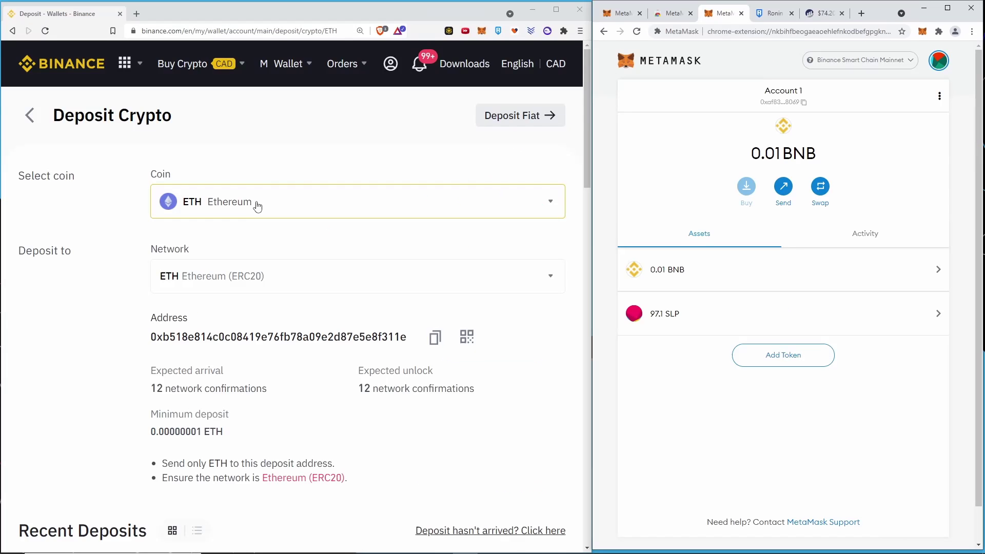
Step: Copy Binance's SLP deposit address on the BSC network
left_click(257, 204)
type("slp")
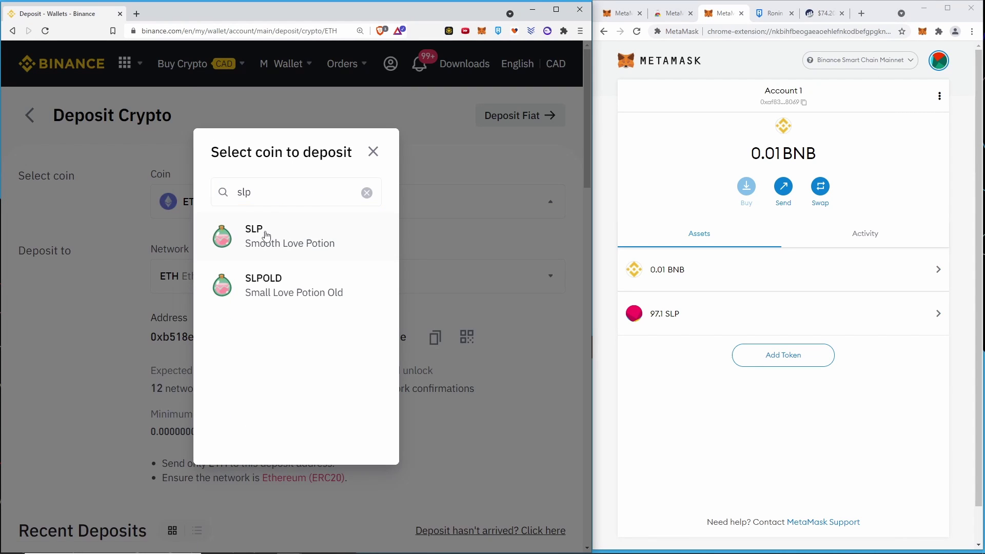
left_click(266, 236)
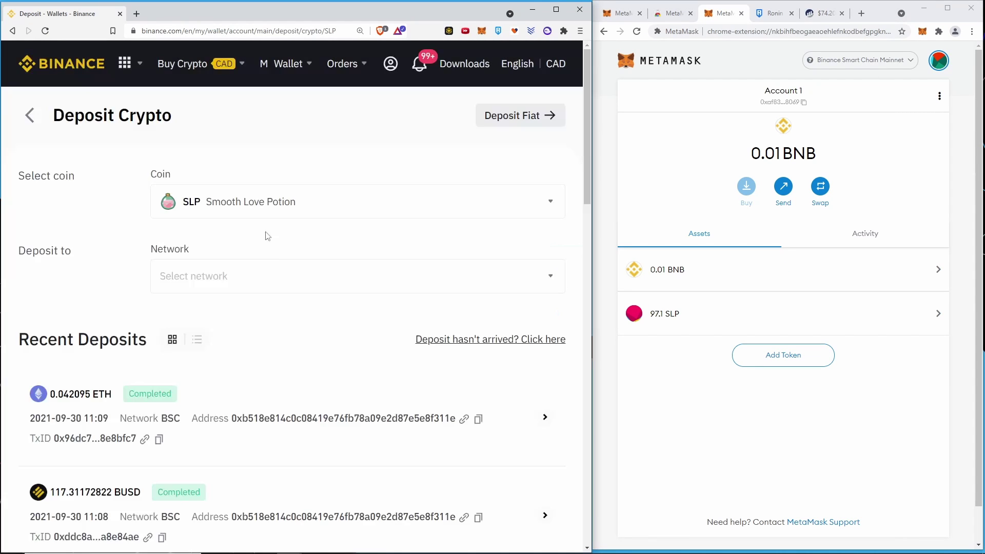
left_click(260, 281)
left_click(210, 295)
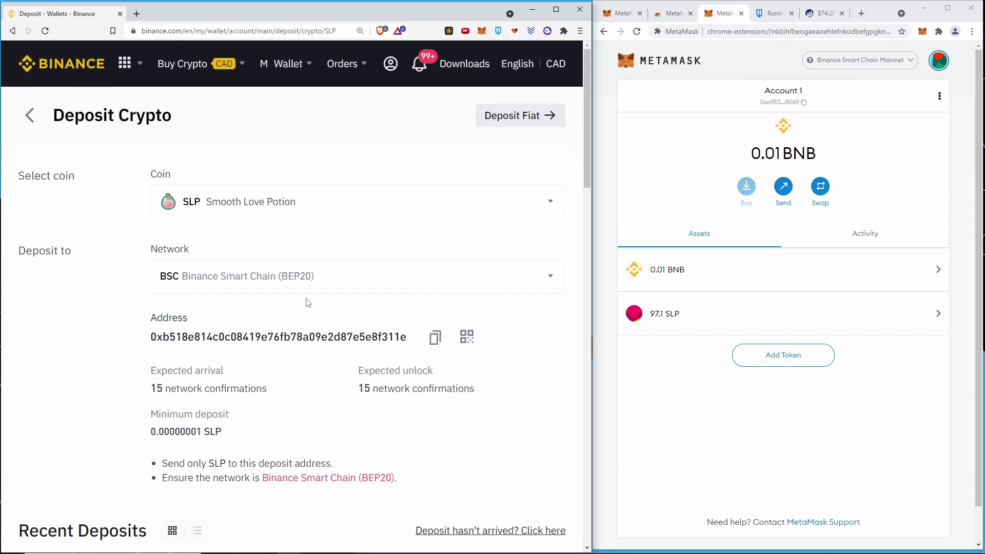
left_click(434, 336)
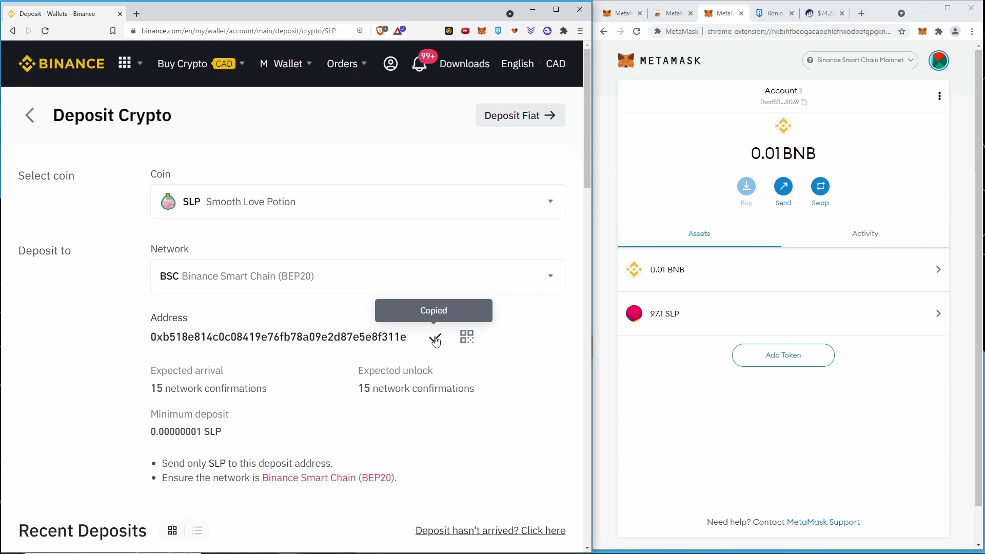
Step: Send the full 97.1 SLP from MetaMask to that Binance deposit address
left_click(716, 328)
left_click(765, 186)
key("ctrl+v")
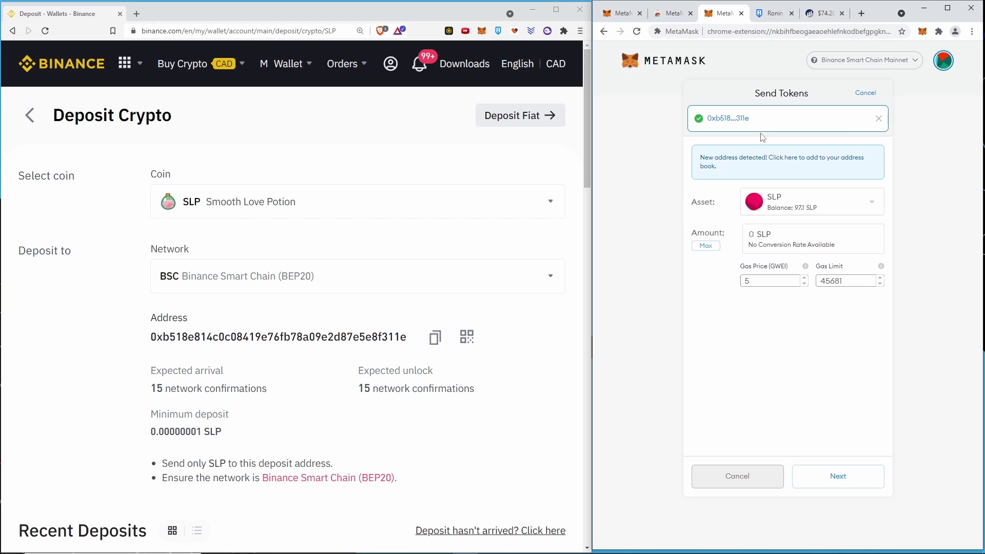
left_click(705, 246)
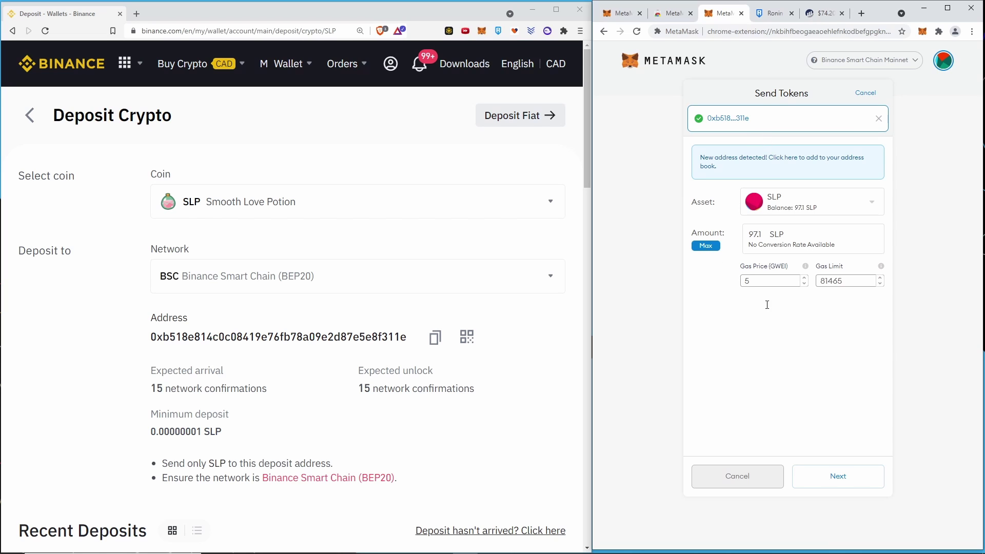
left_click(845, 485)
left_click(845, 485)
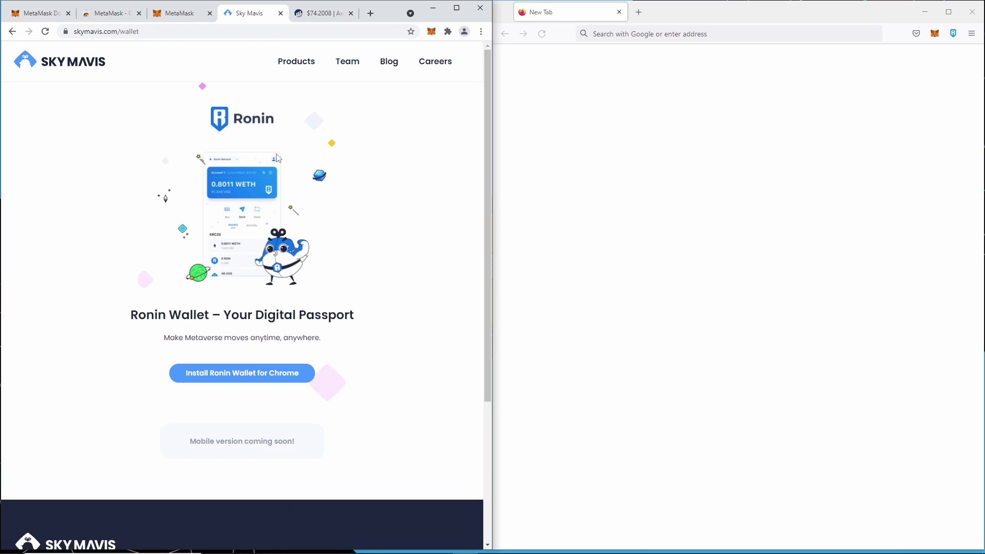
Step: Add the Ronin Wallet extension to Chrome from its Web Store listing
left_click(247, 377)
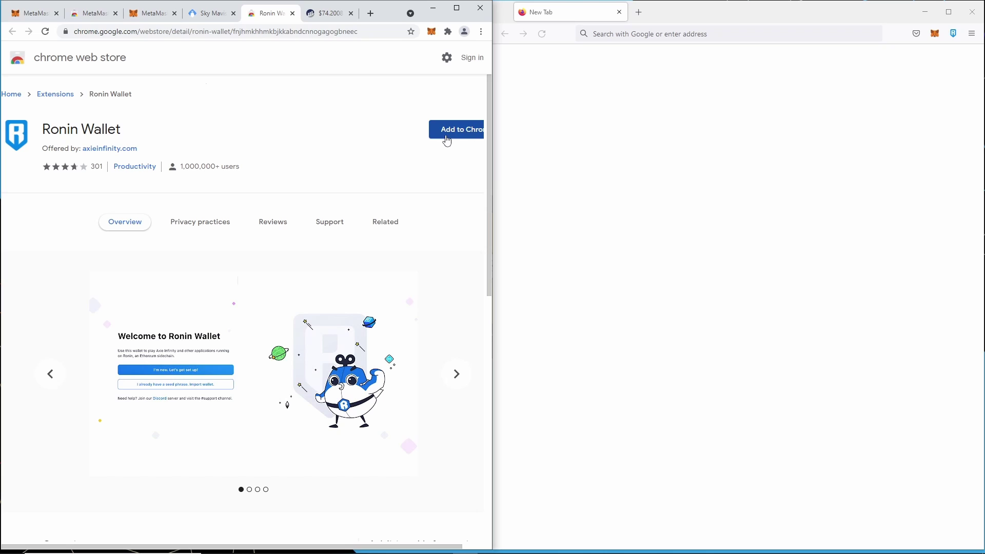
left_click(446, 141)
left_click(279, 150)
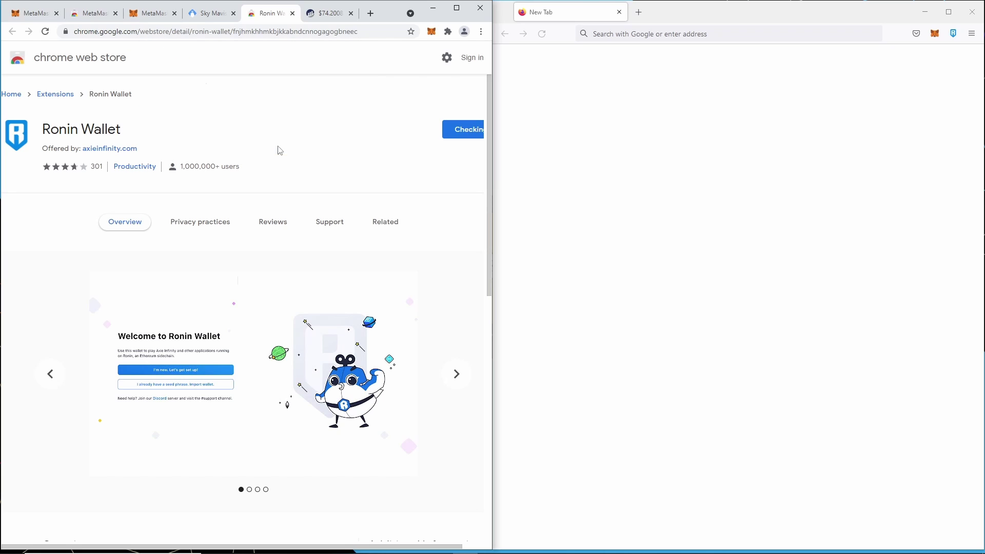
left_click(406, 222)
Step: Pin Ronin Wallet to the toolbar and start its Get Started setup
left_click(448, 32)
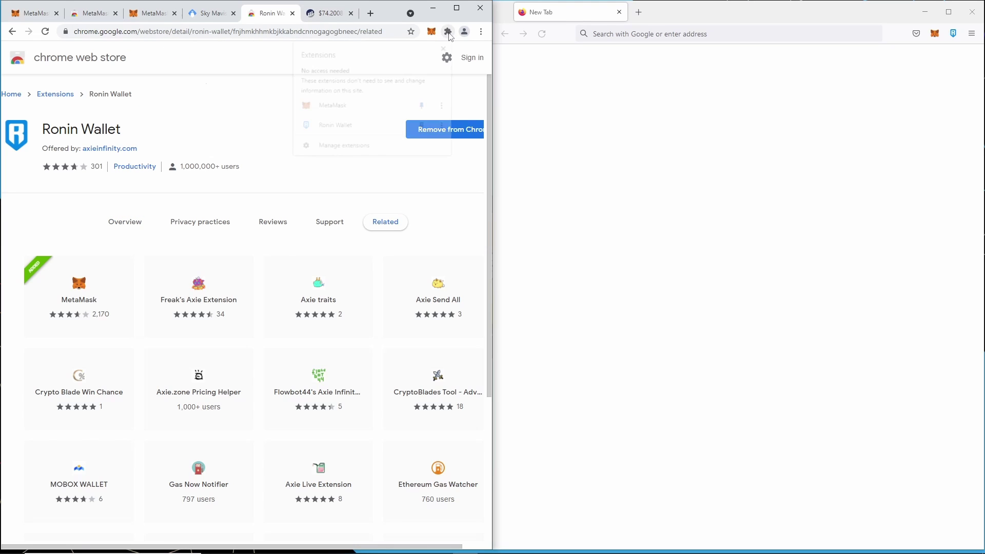
left_click(422, 126)
left_click(432, 33)
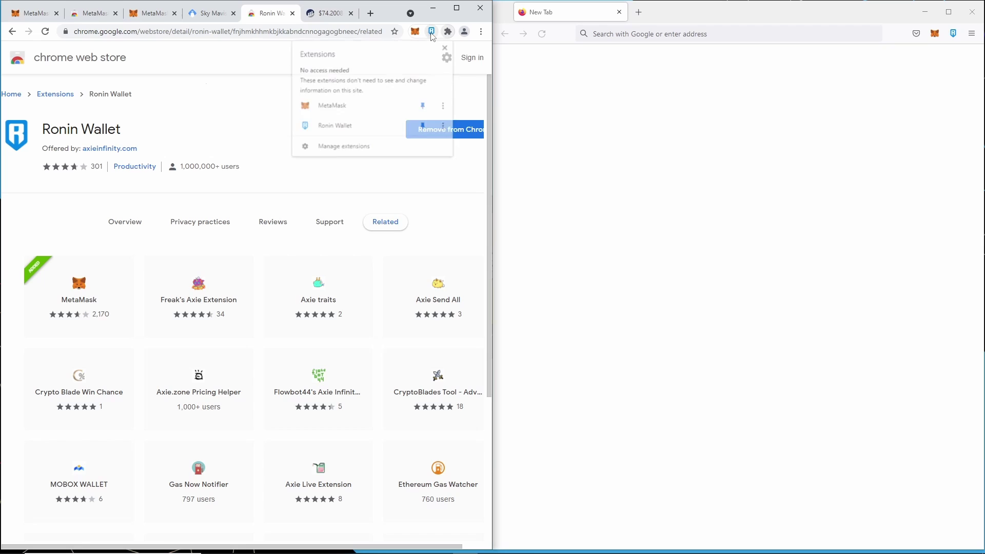
left_click(343, 263)
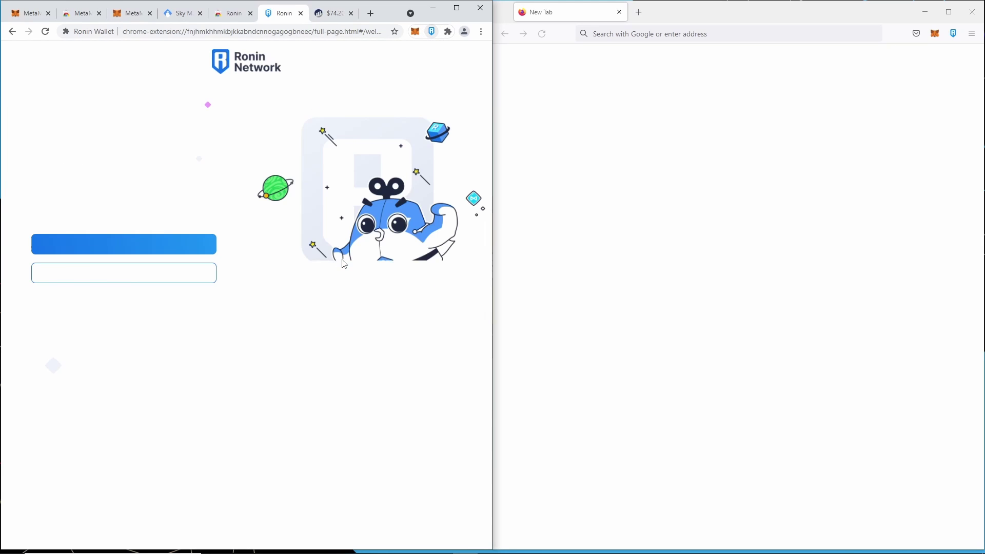
Step: Choose to import an existing recovery phrase in Ronin Wallet and open MetaMask's Security & Privacy settings
left_click(117, 276)
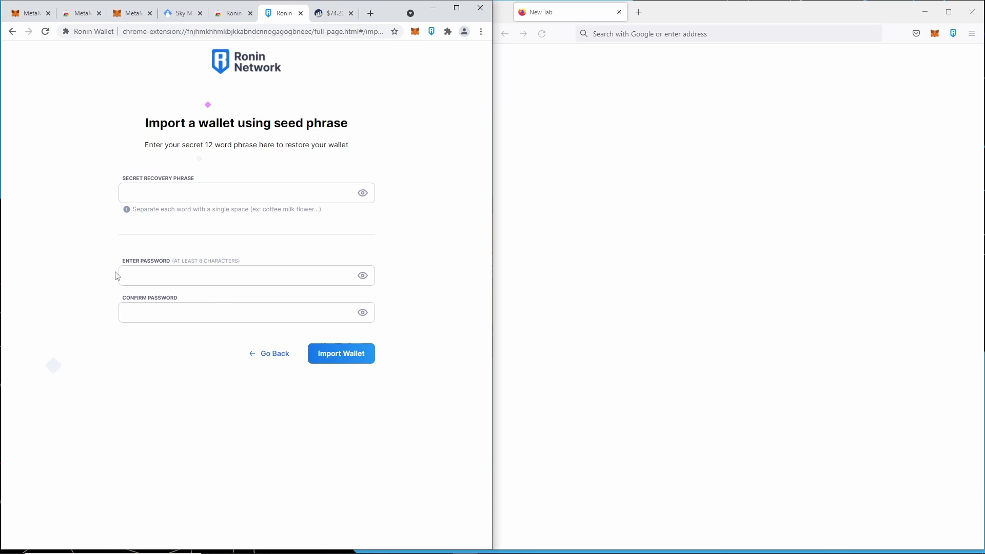
left_click(228, 191)
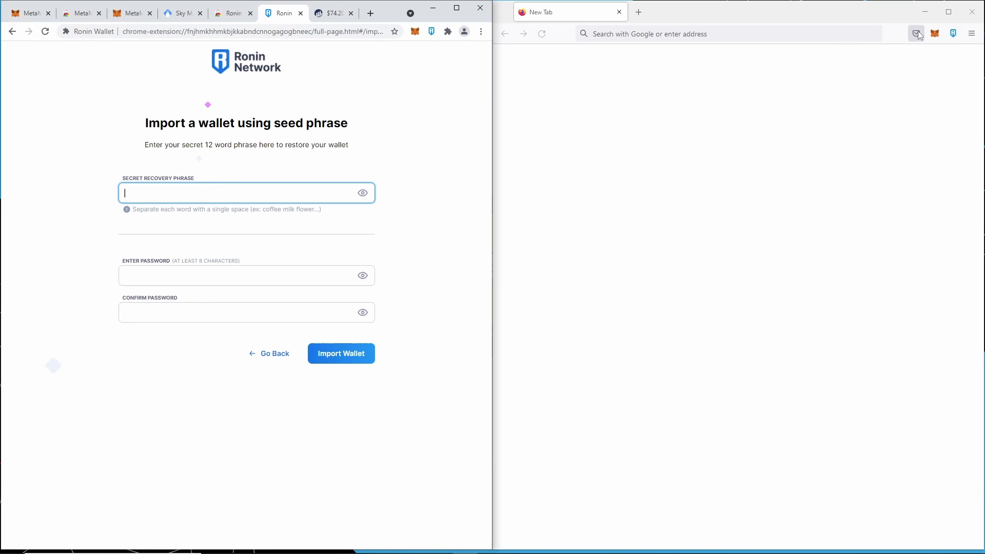
left_click(935, 34)
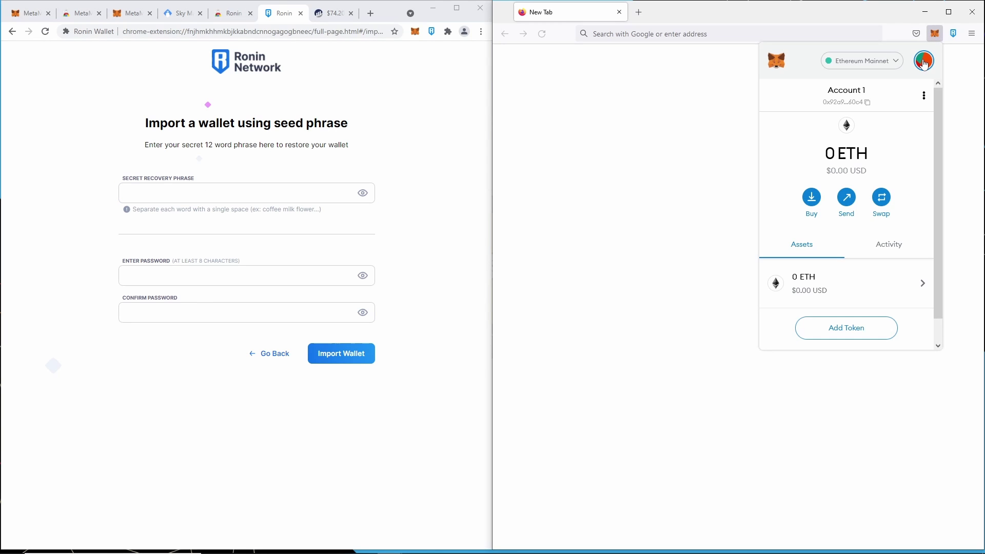
left_click(924, 62)
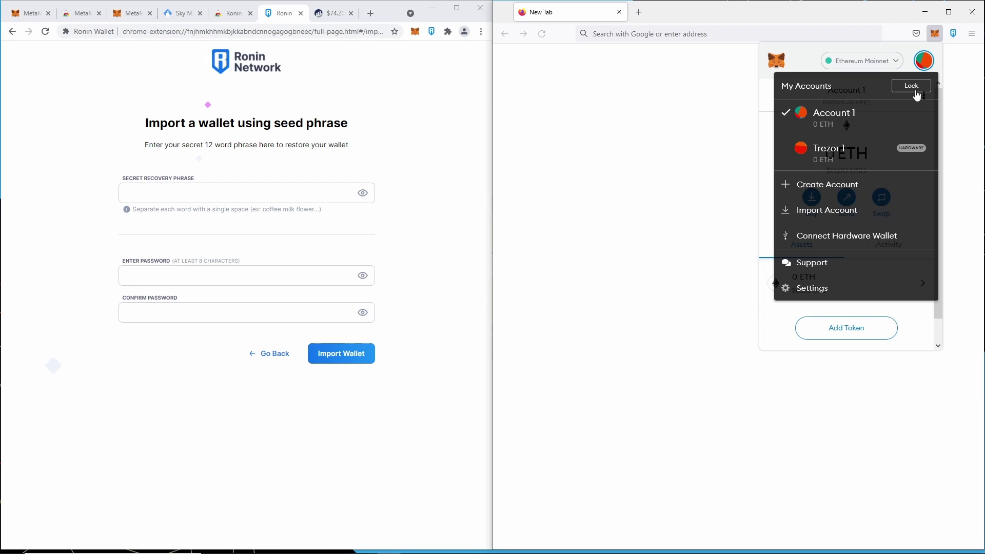
left_click(828, 286)
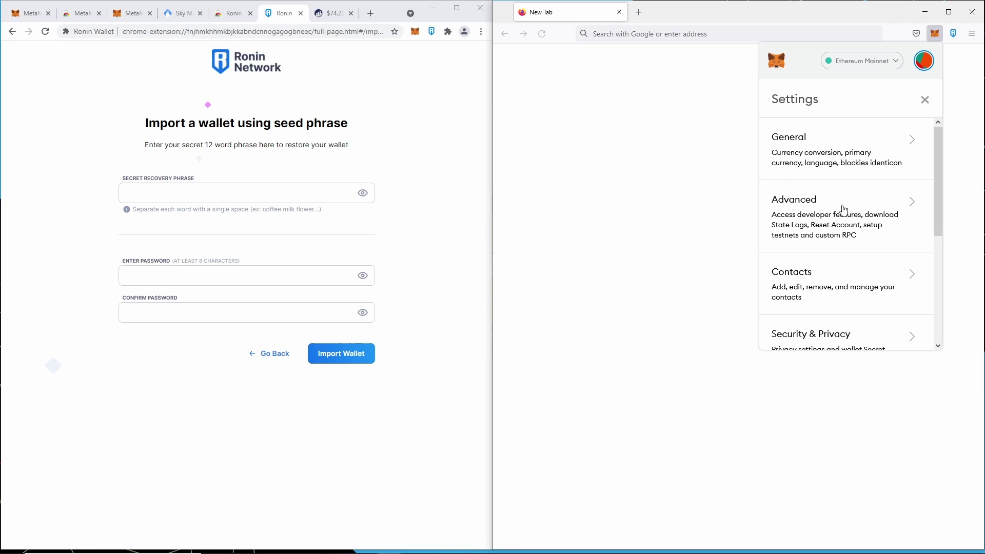
left_click(849, 336)
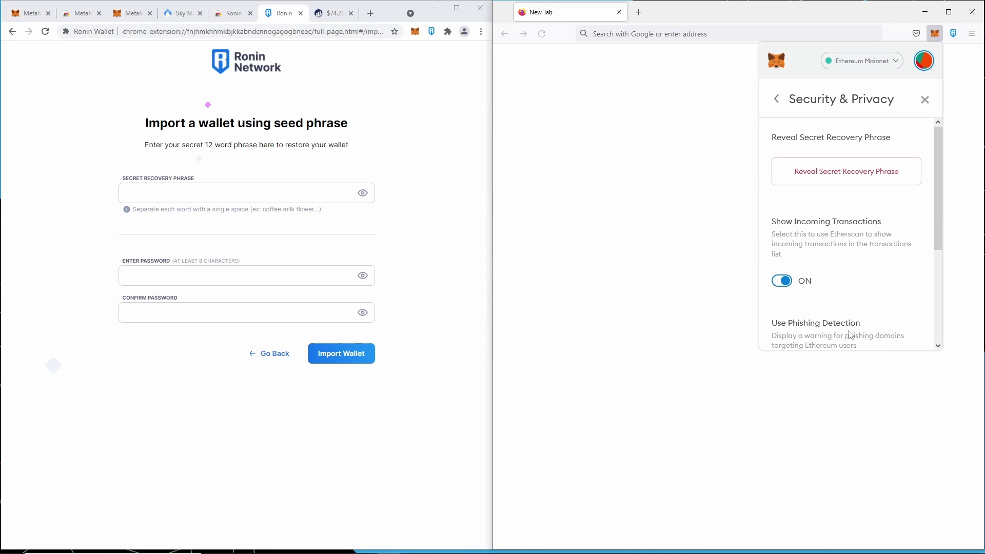
Step: Reveal MetaMask's secret recovery phrase using the wallet password and copy it
left_click(861, 177)
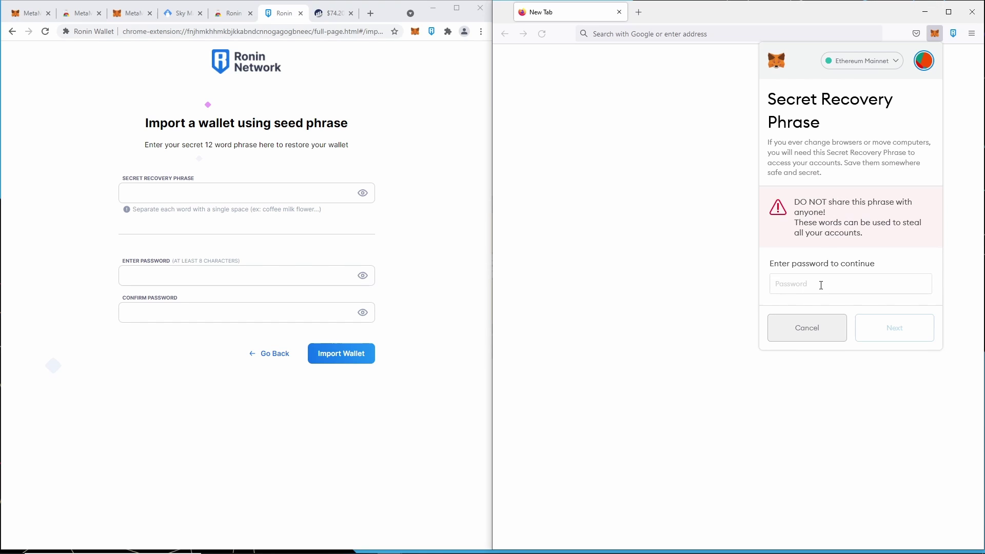
type("••••")
key("ctrl+a")
type("••••")
key("Return")
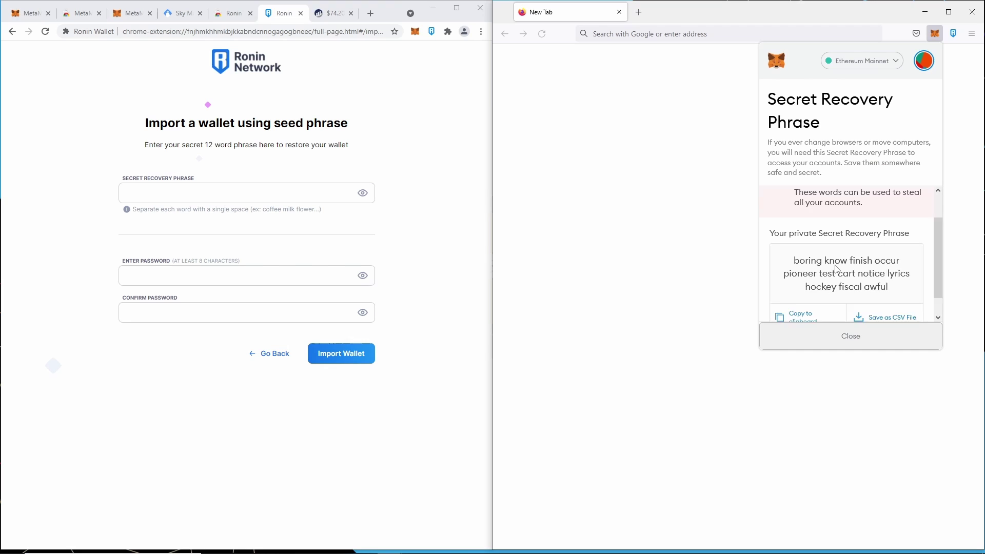
scroll(834, 282, "down", 1)
left_click(811, 301)
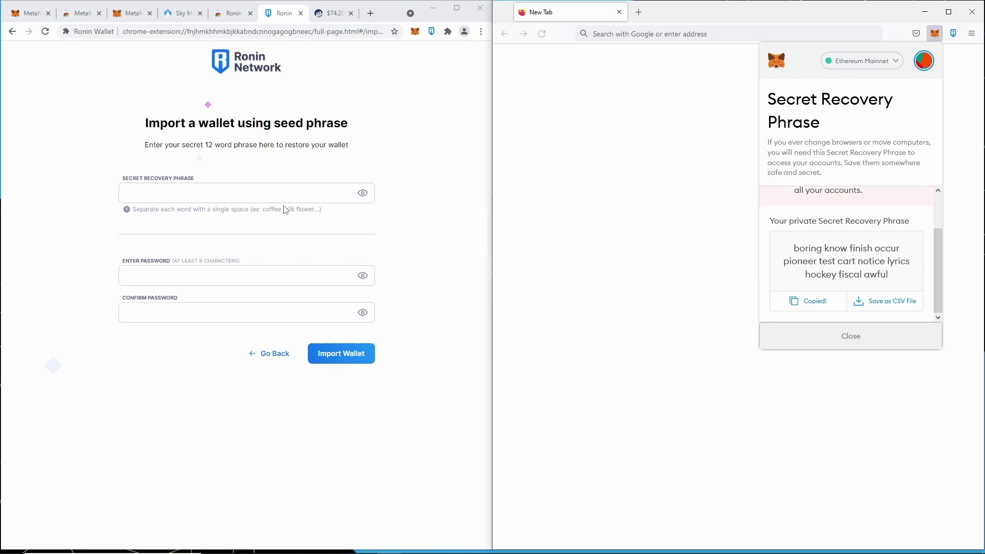
Step: Paste the phrase into Ronin Wallet, set and confirm a new password, and import the wallet
left_click(231, 193)
right_click(232, 198)
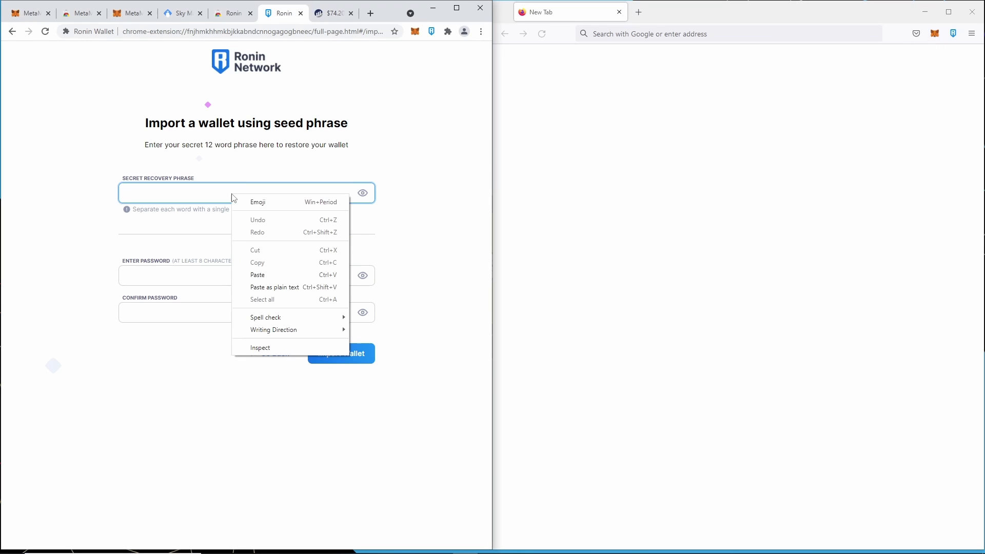
left_click(265, 275)
left_click(265, 271)
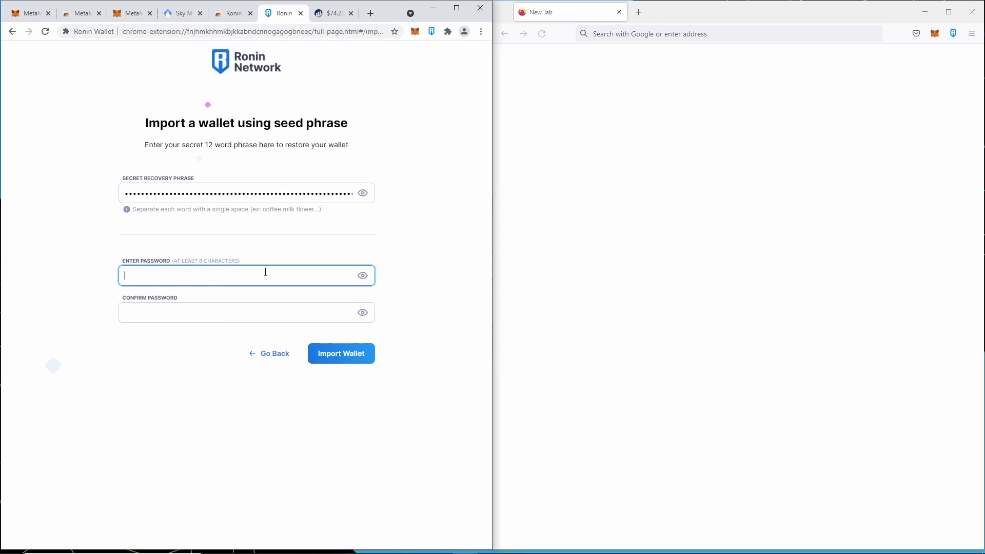
type("********")
key("Tab")
type("********")
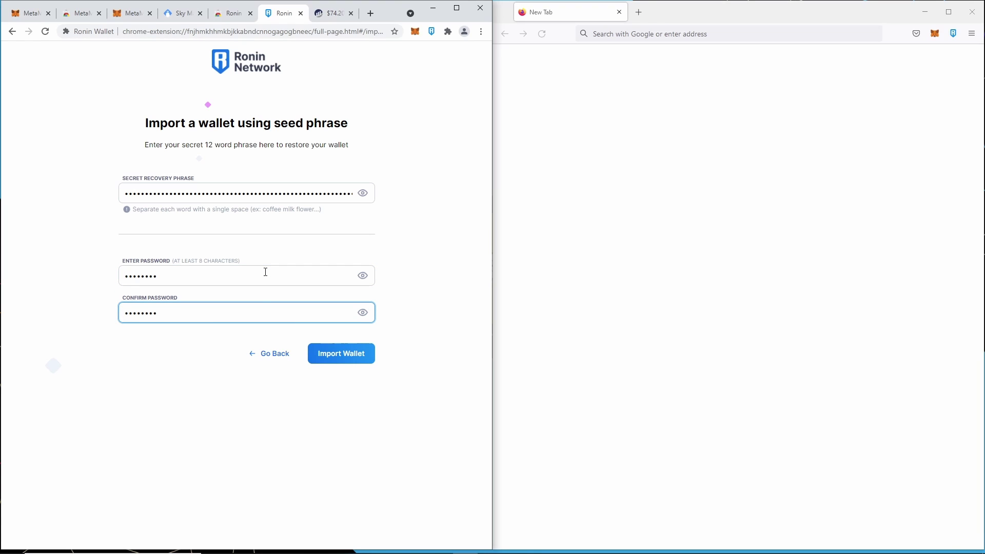
left_click(328, 355)
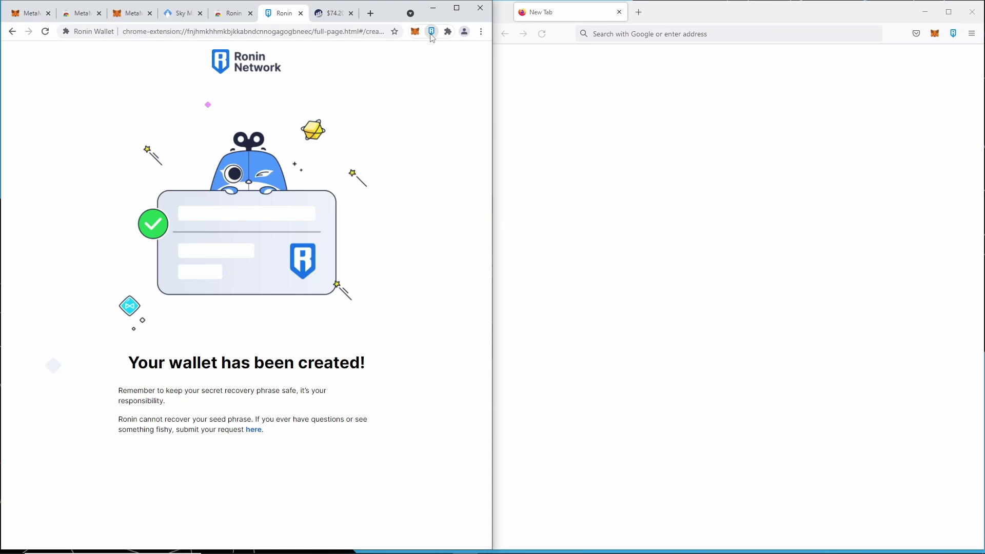
Step: Unlock Ronin Wallet and start sending its 199 SLP
left_click(431, 31)
type("******")
key("Return")
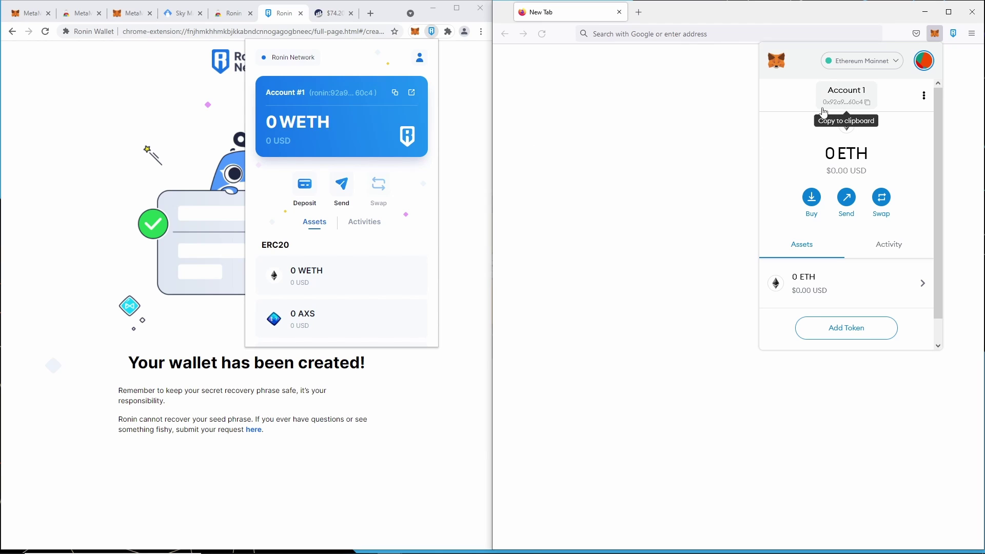
scroll(380, 249, "down", 2)
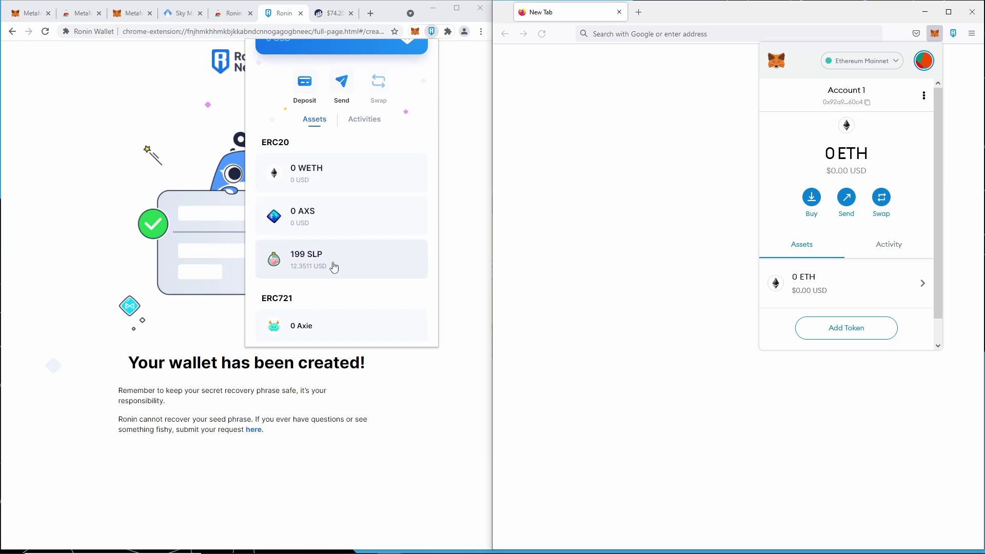
left_click(334, 266)
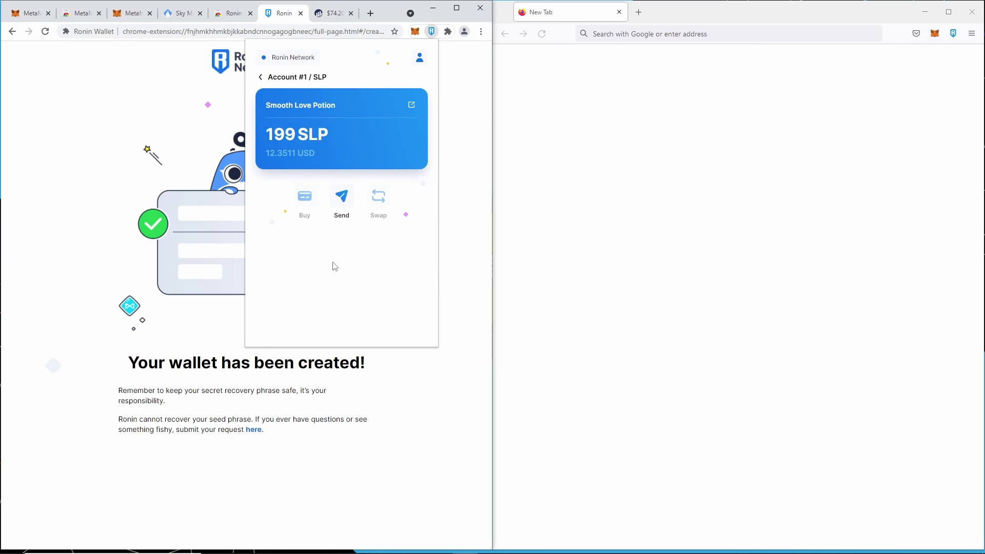
left_click(342, 198)
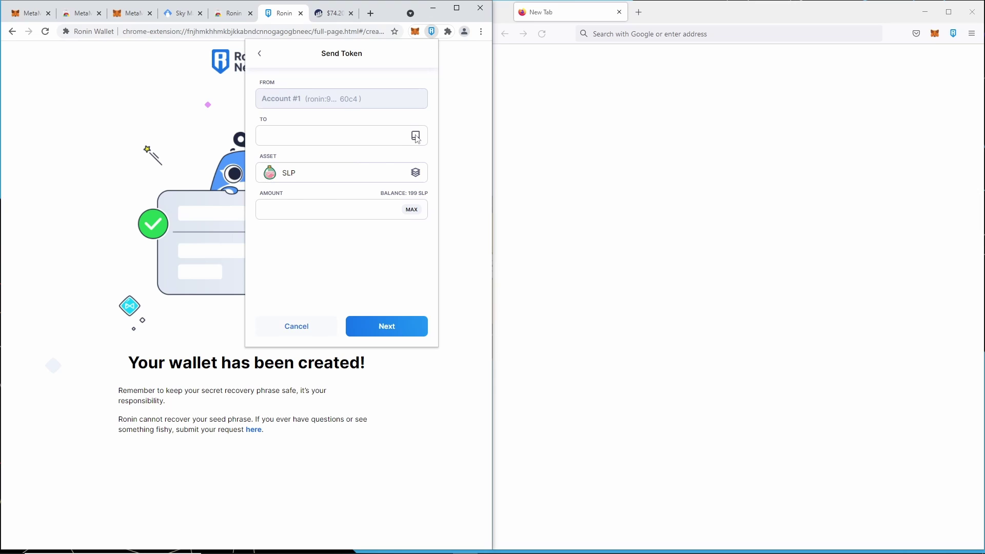
Step: Address the full 199 SLP to the Firefox Ronin account, then cancel and open the Marketplace login
left_click(953, 33)
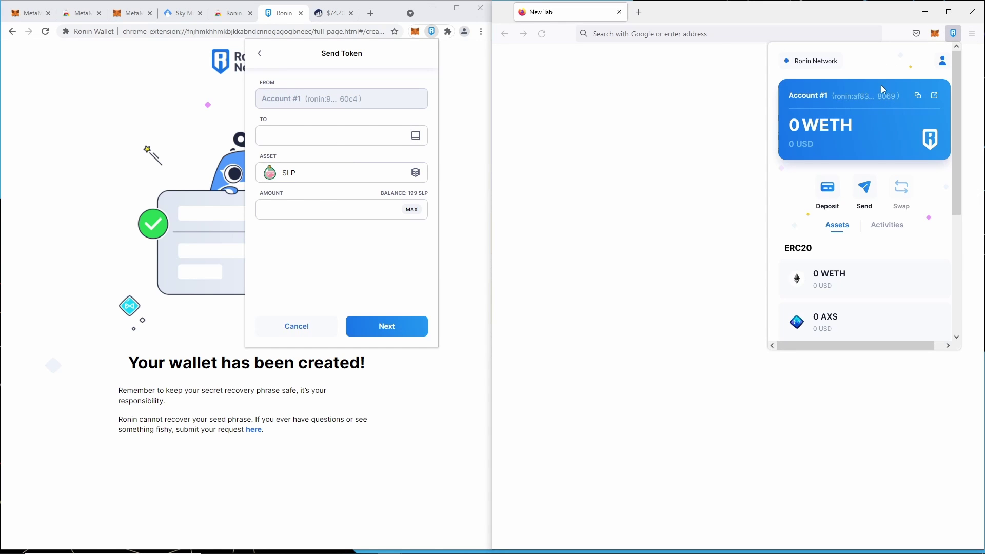
scroll(872, 256, "down", 1)
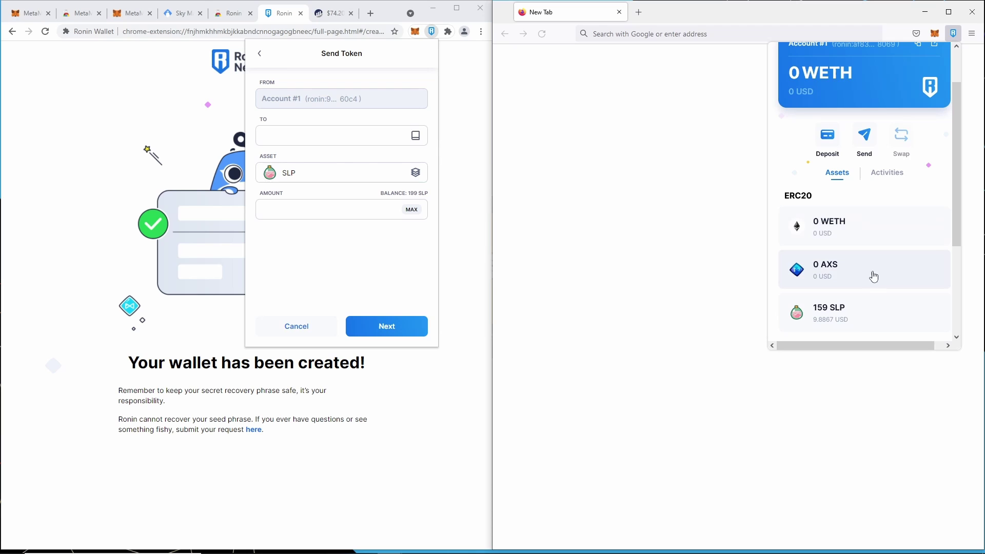
scroll(895, 260, "up", 1)
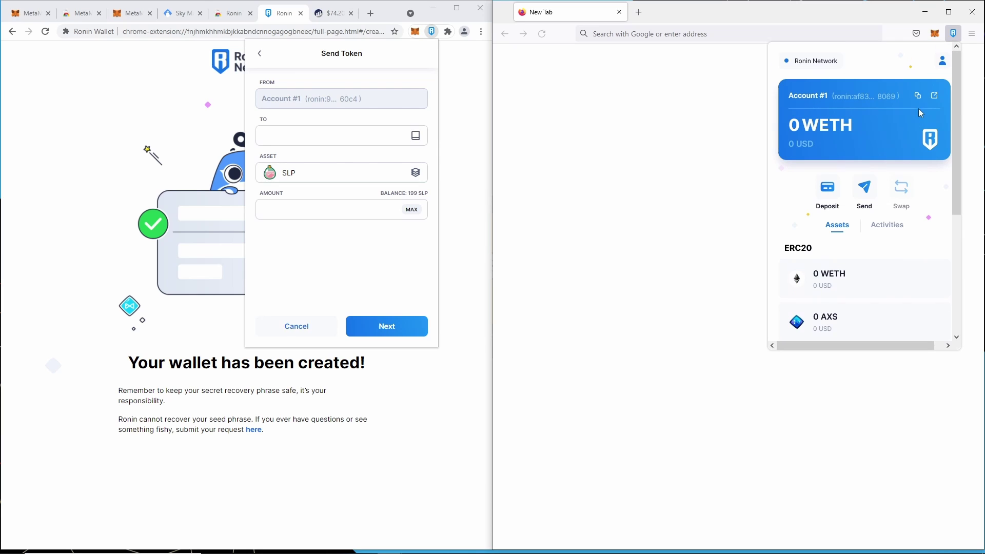
left_click(917, 96)
left_click(337, 138)
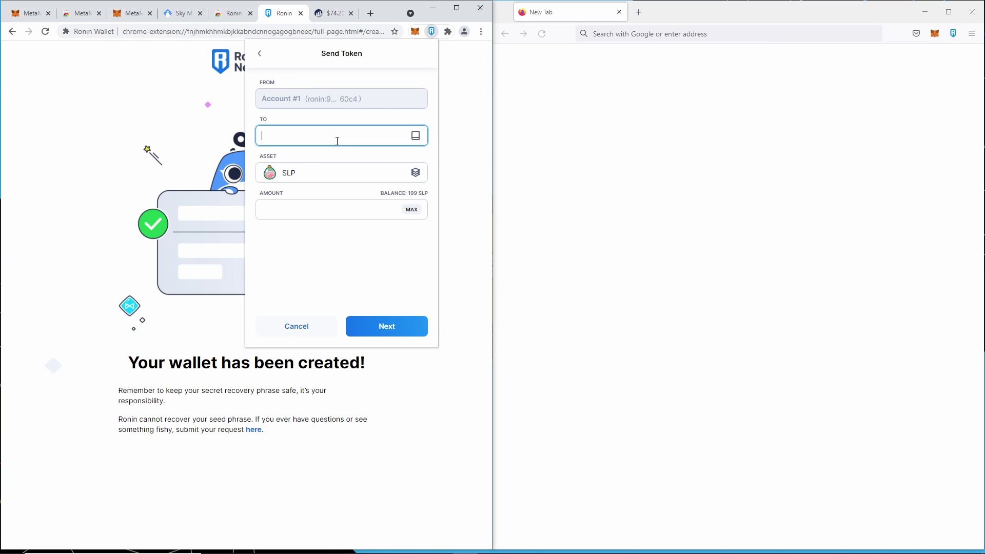
key("ctrl+v")
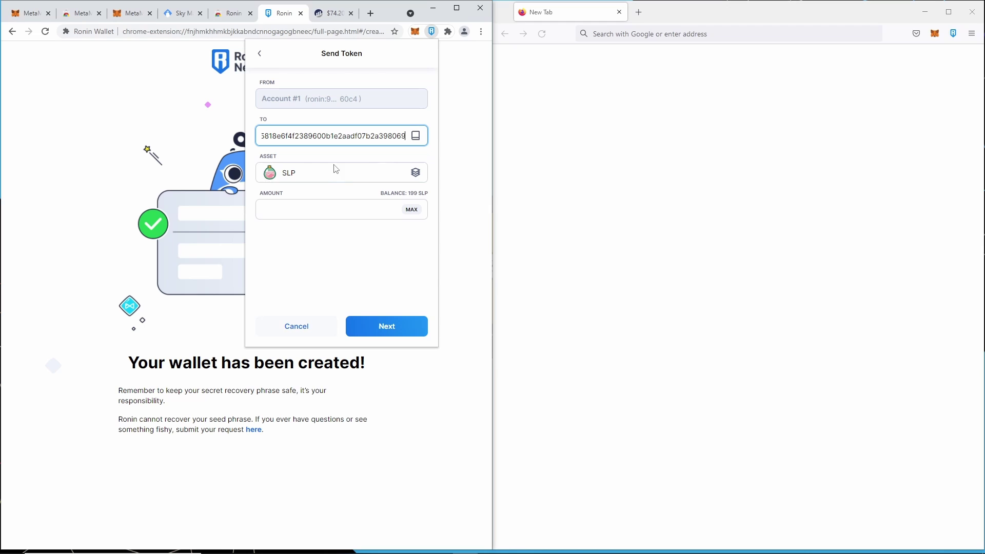
left_click(414, 214)
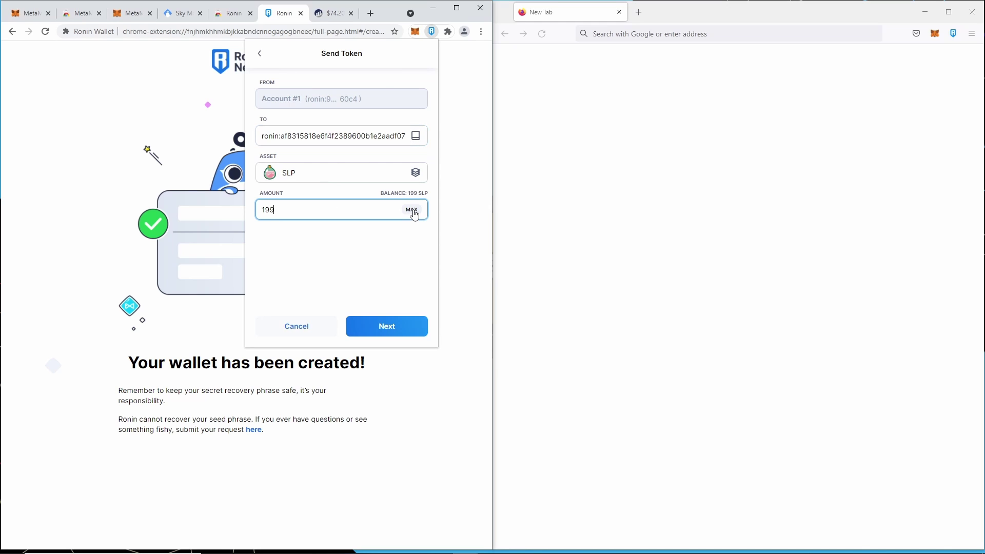
left_click(389, 323)
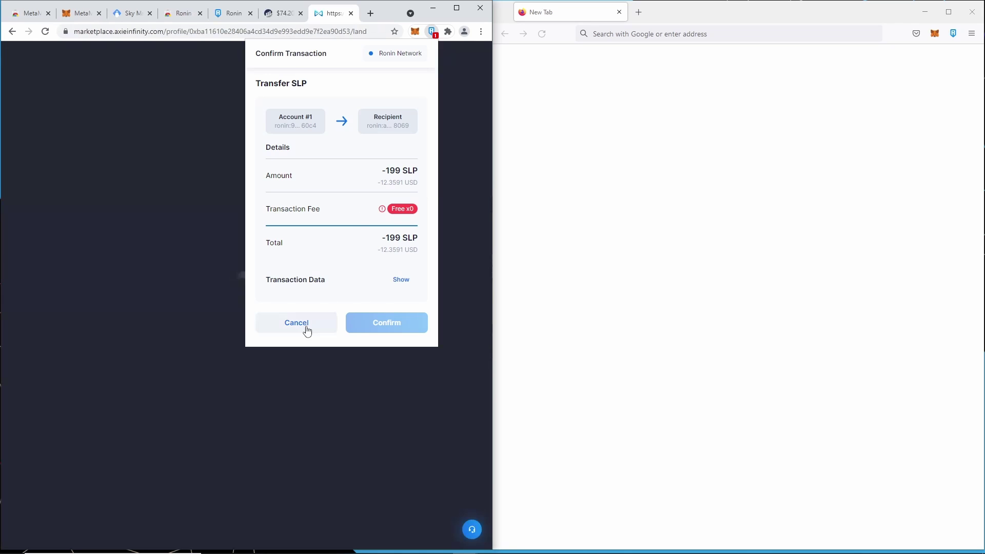
left_click(304, 327)
left_click(222, 136)
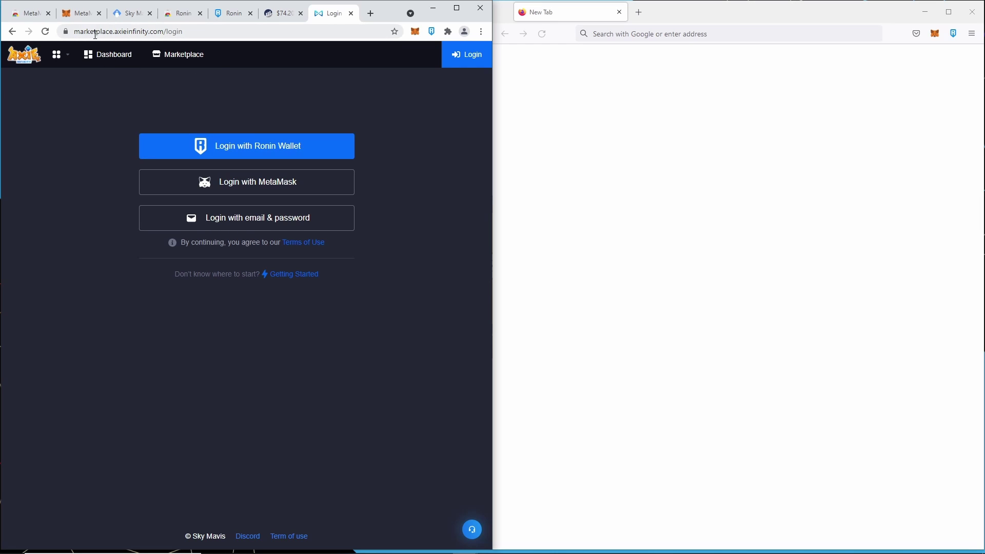
Step: Sign in to the marketplace with Ronin Wallet, approving the signature and keeping the suggested name
left_click(301, 147)
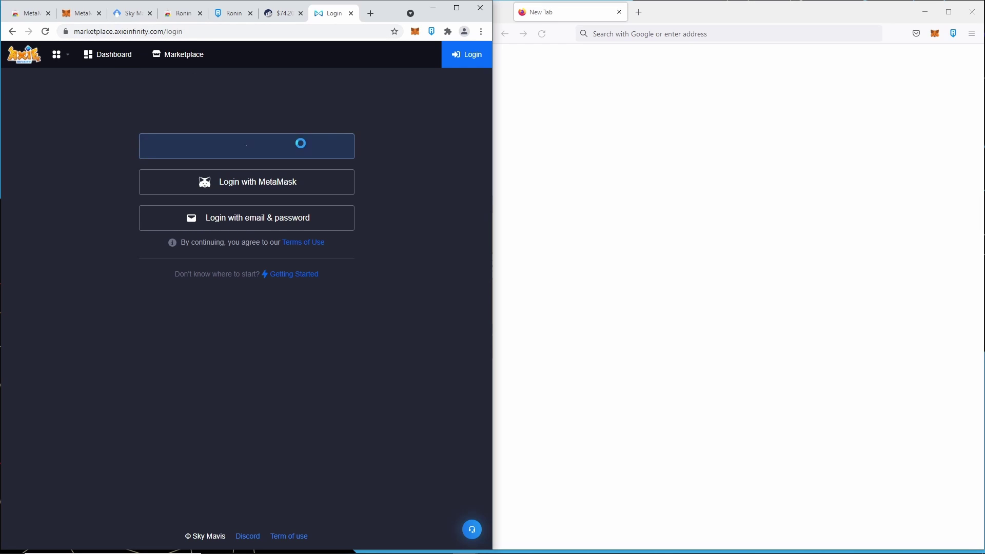
left_click_drag(865, 15, 377, 55)
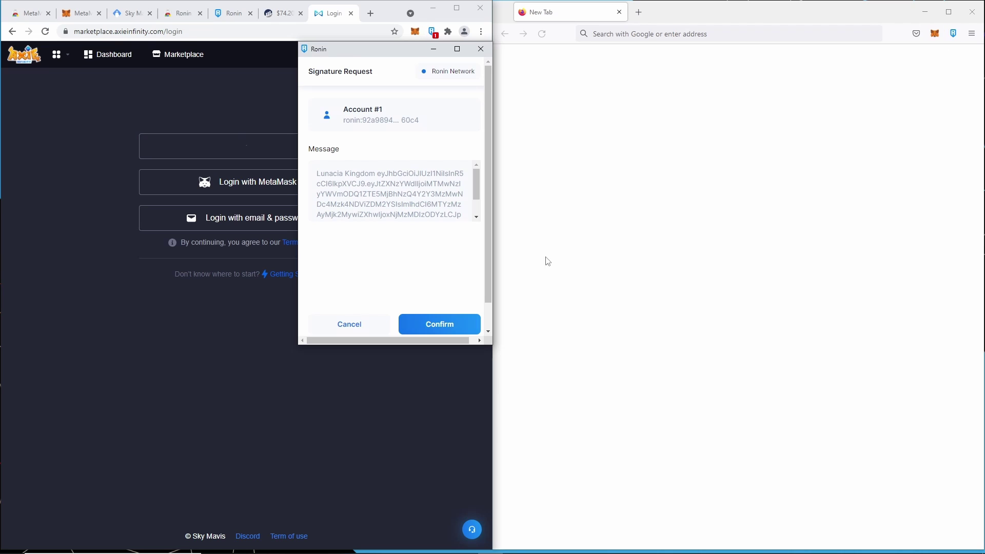
left_click(429, 323)
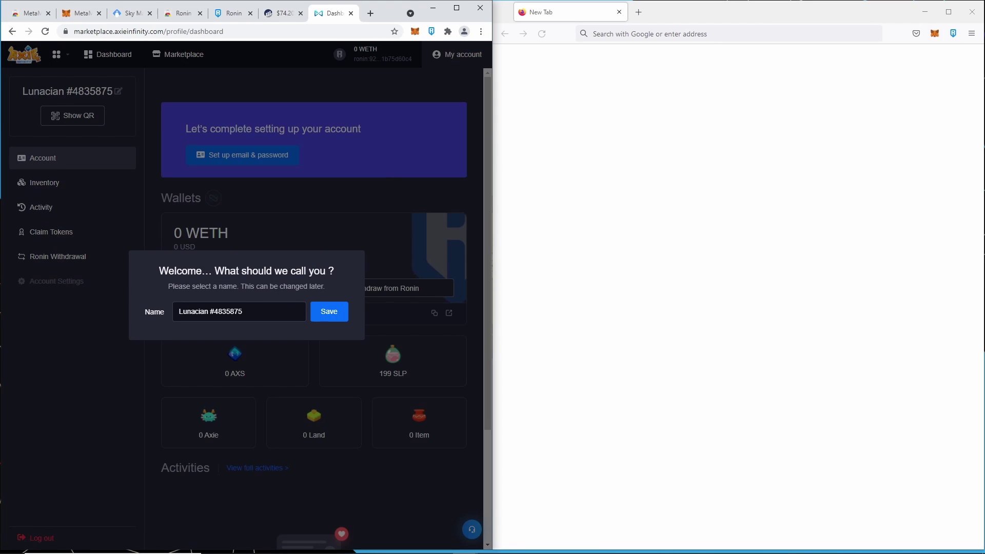
left_click(324, 316)
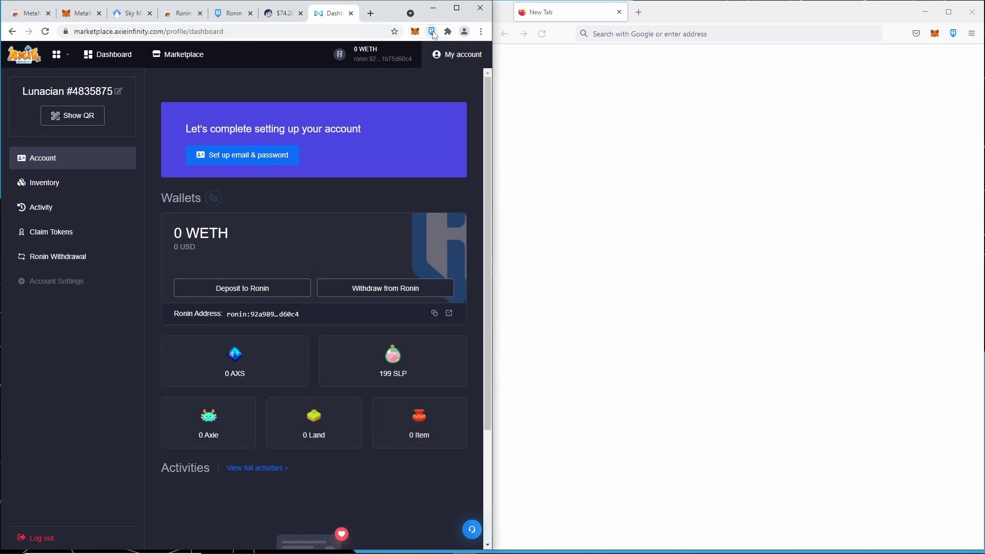
Step: Start a transfer from the sending account with the receiving Ronin account's copied address as recipient
left_click(952, 34)
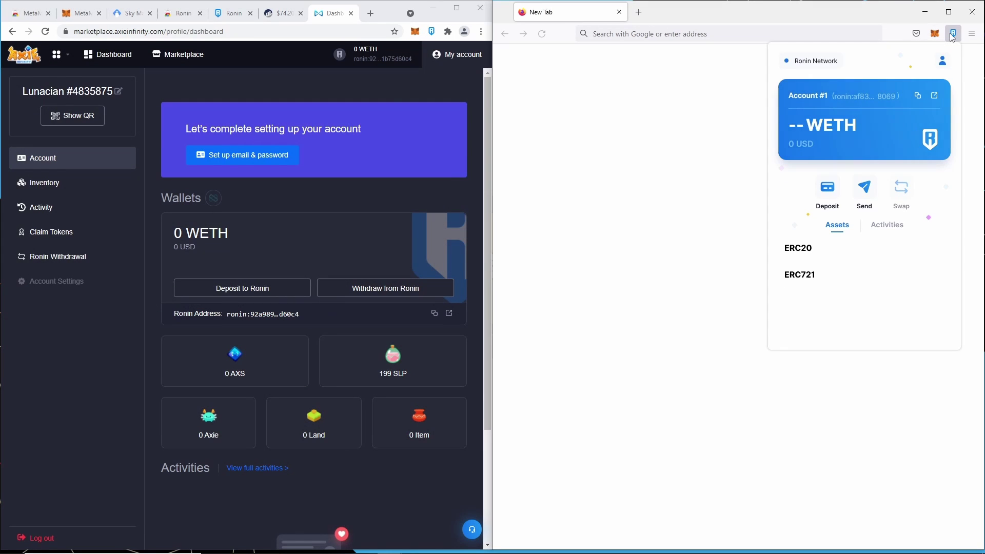
left_click(432, 32)
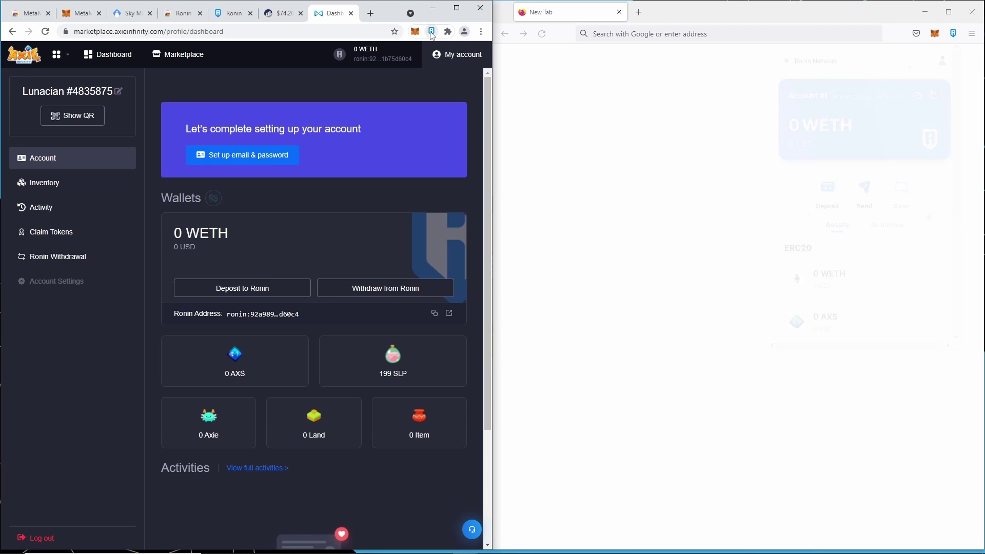
left_click(432, 33)
left_click(342, 185)
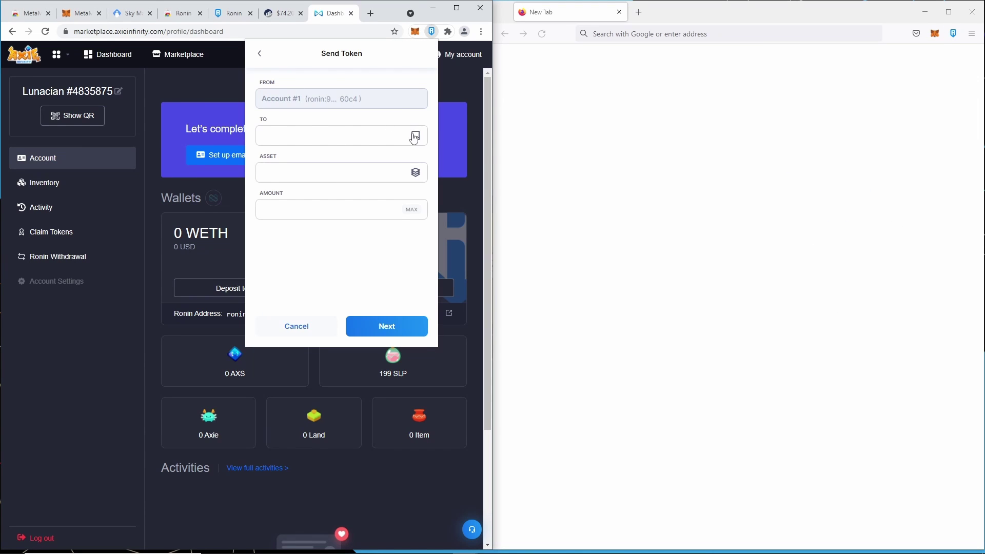
left_click(952, 33)
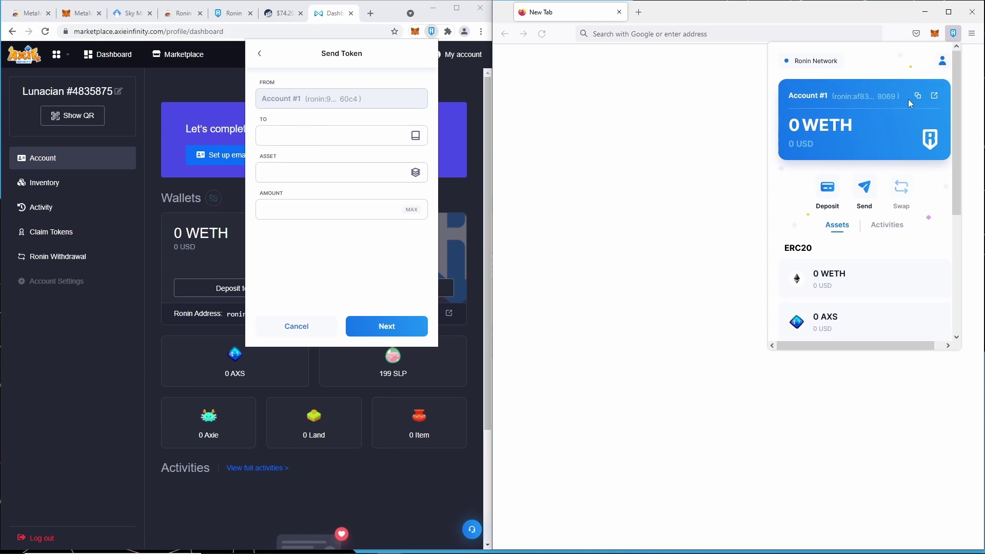
left_click(917, 96)
left_click(295, 137)
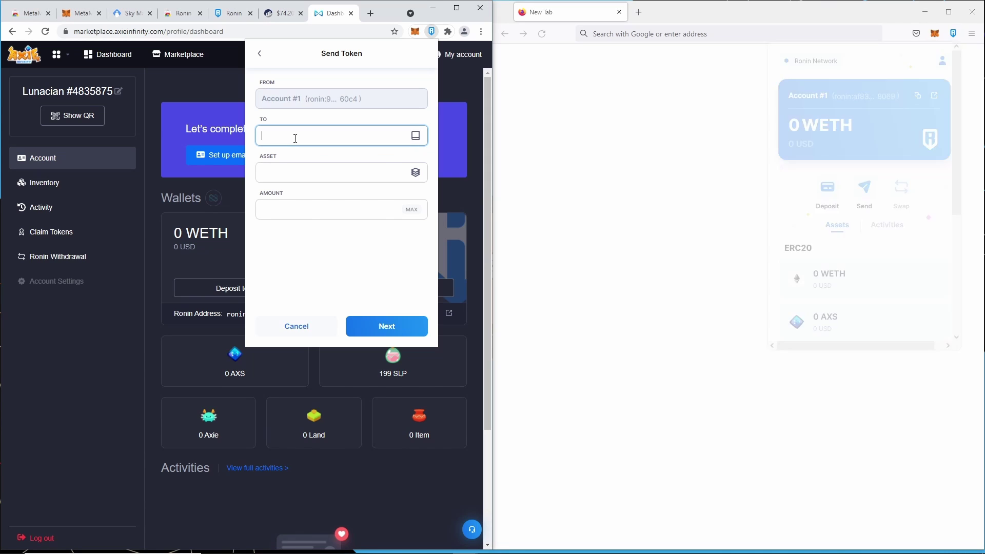
right_click(295, 138)
left_click(321, 216)
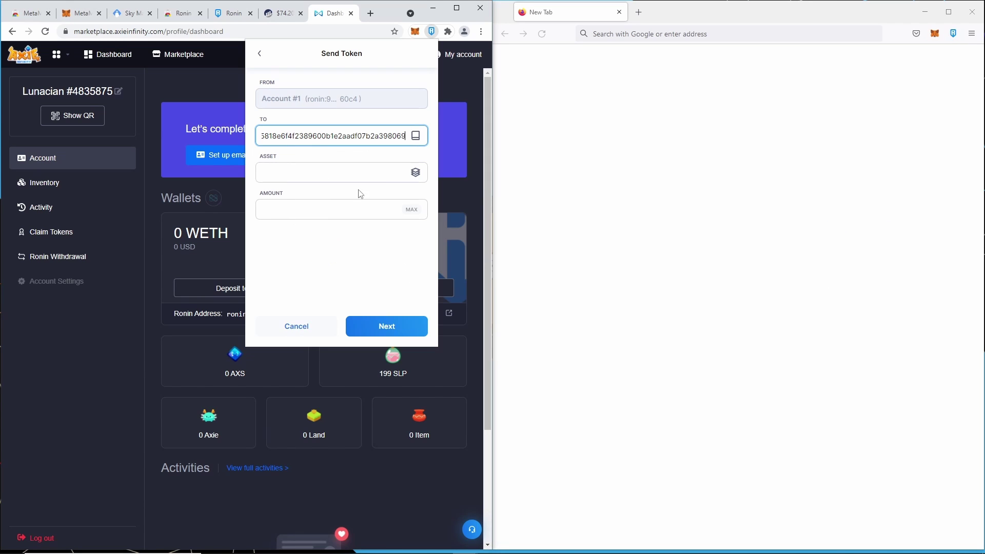
Step: Send the full 199 SLP to that address and confirm the transfer
left_click(415, 178)
left_click(324, 205)
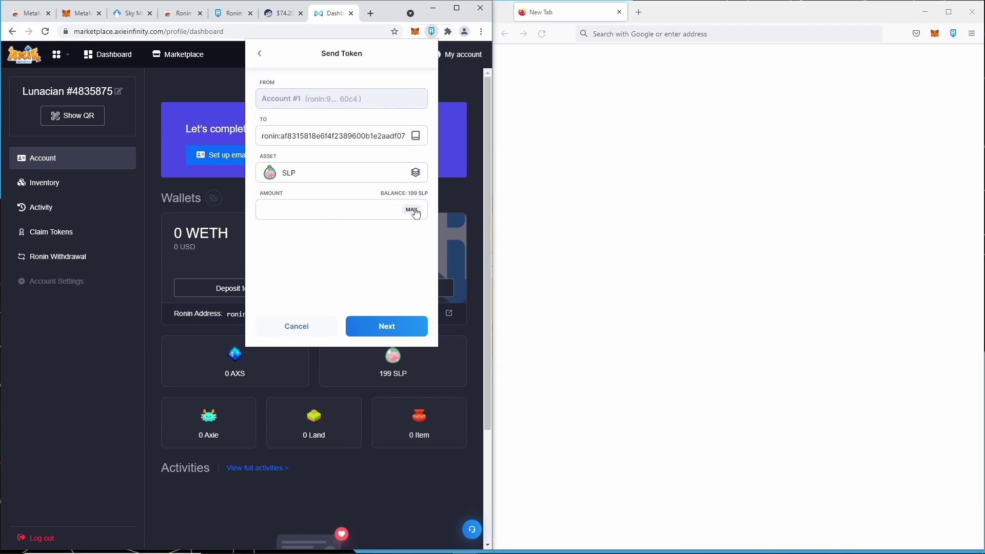
left_click(413, 210)
left_click(407, 327)
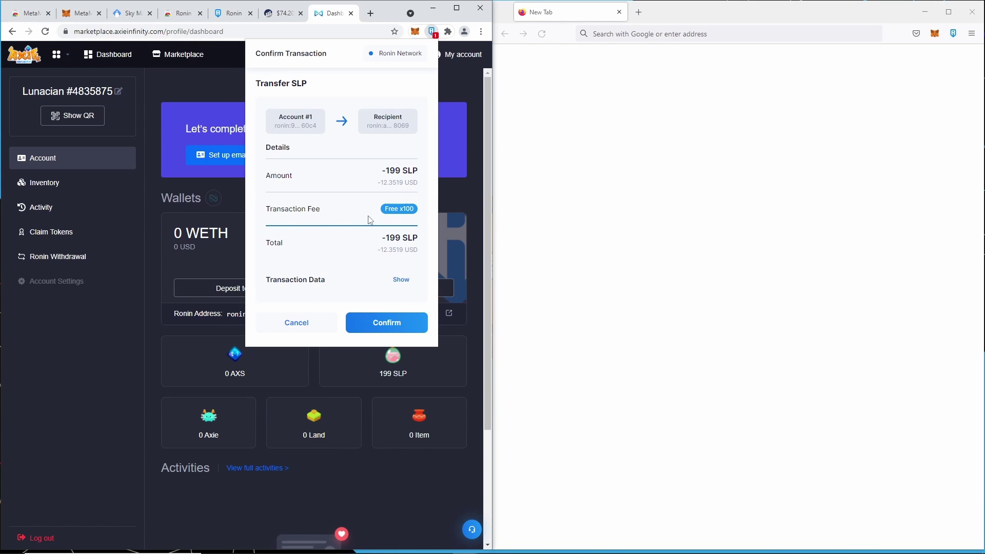
left_click(400, 328)
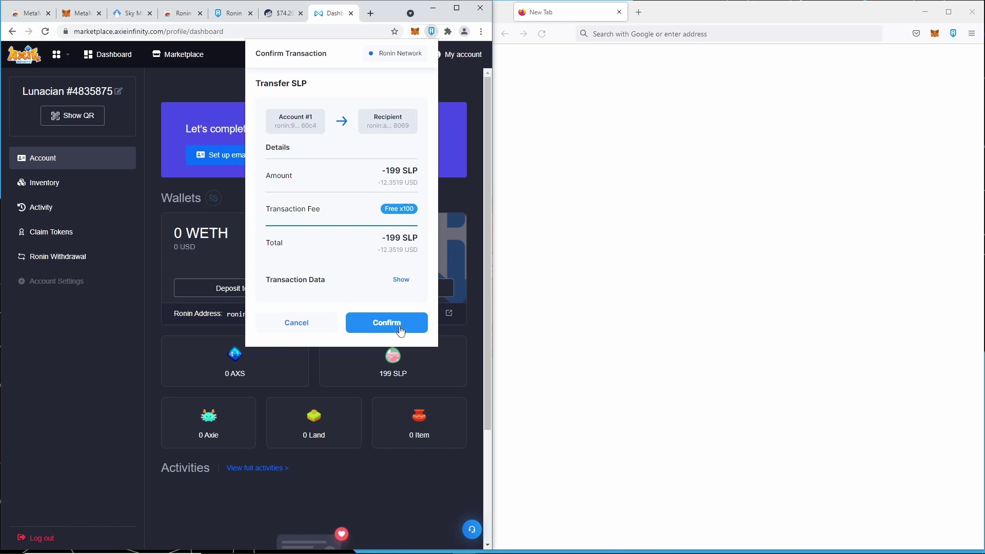
Step: Check recent activity, then confirm the receiving account's assets show 358 SLP
scroll(367, 264, "down", 3)
scroll(365, 241, "up", 3)
left_click(364, 222)
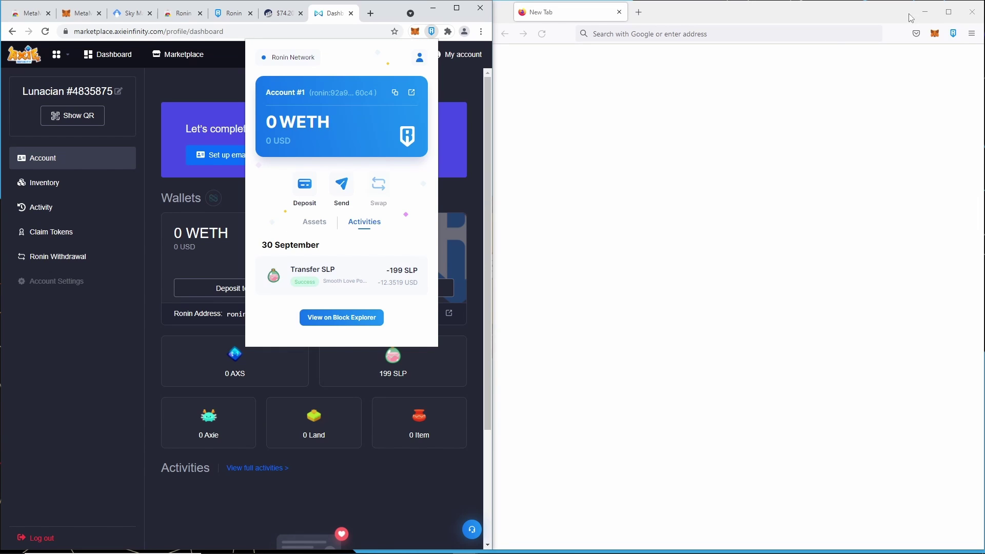
left_click(951, 34)
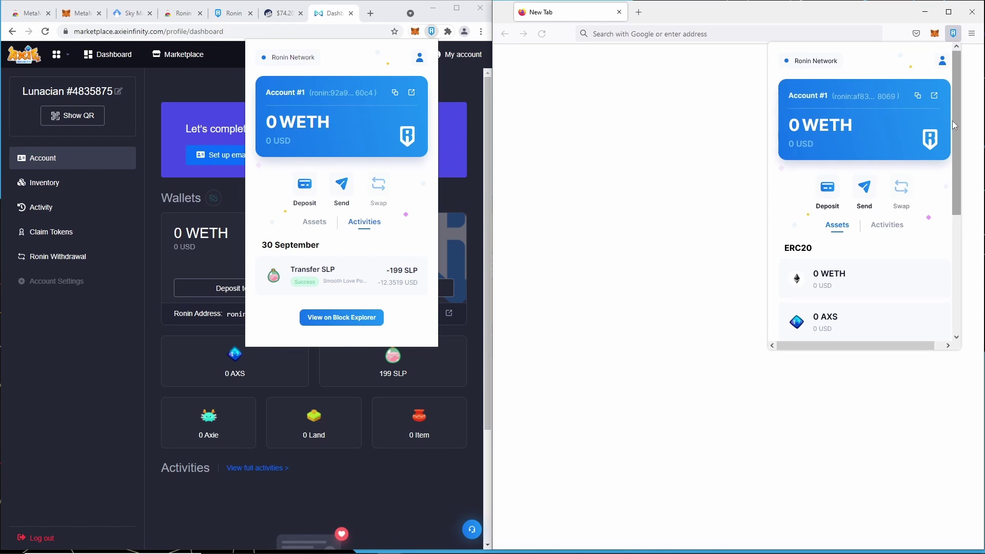
scroll(876, 262, "down", 2)
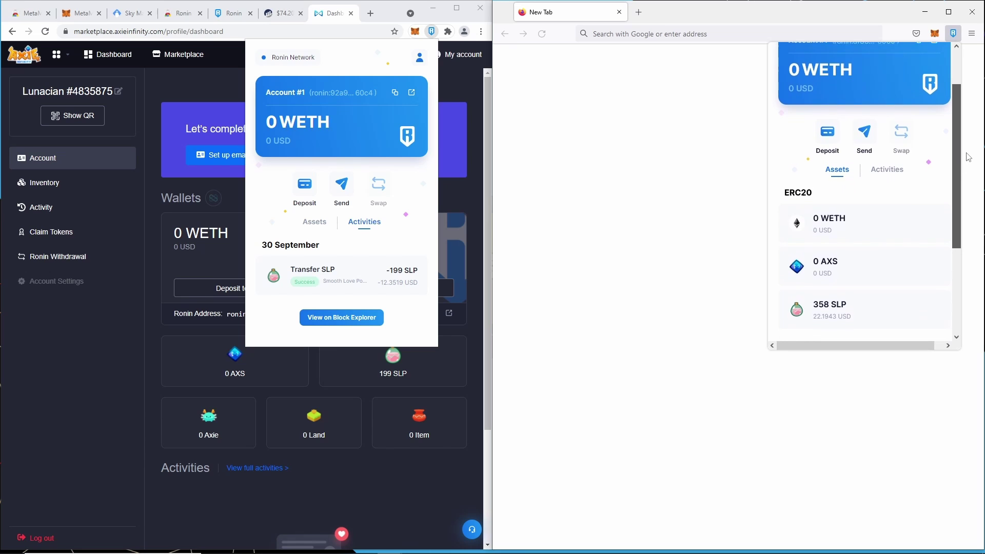